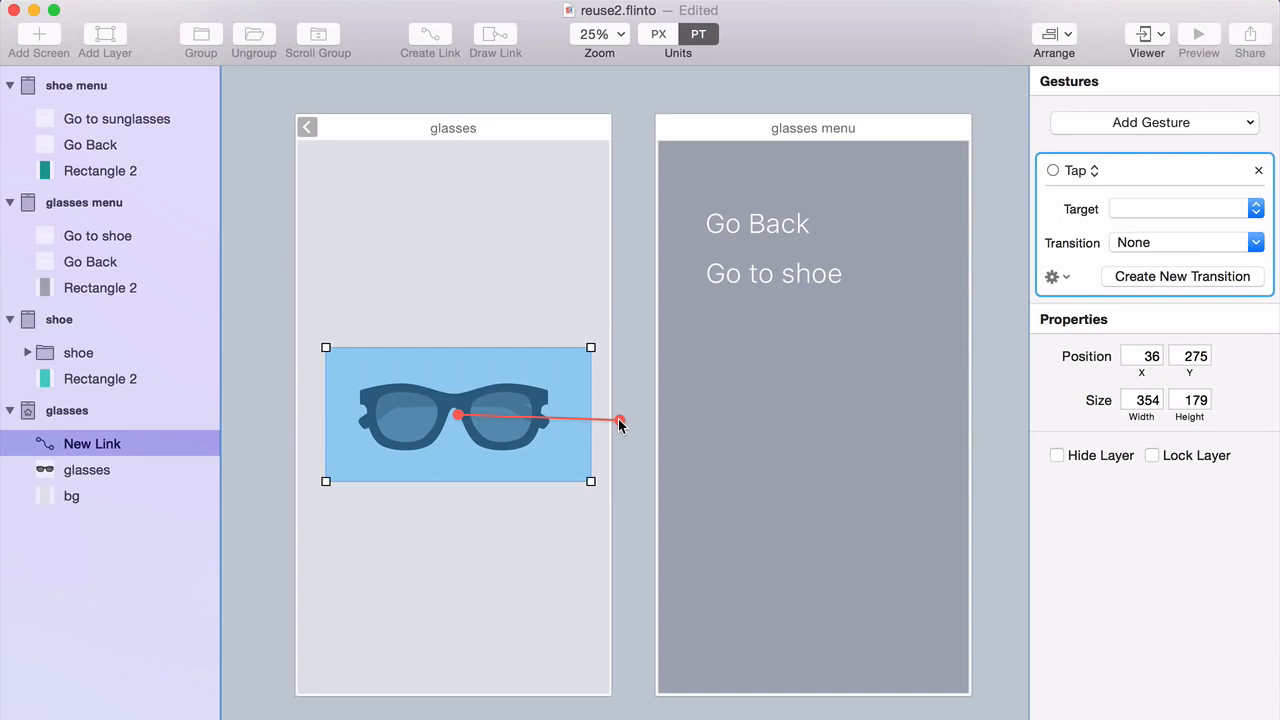
Link a hotspot over the glasses image to the glasses menu screen with a Tap gesture.
left_click_drag(620, 425, 770, 385)
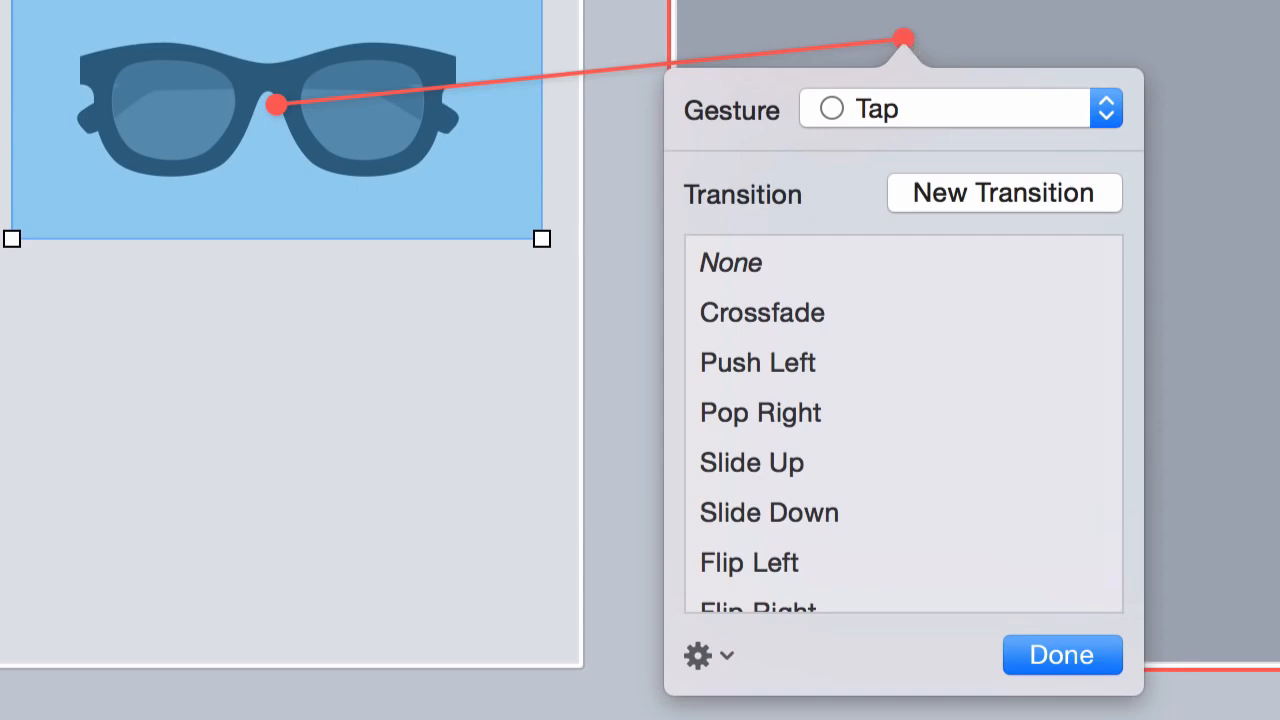
Create a new custom transition named 'my fun transition'.
left_click(969, 192)
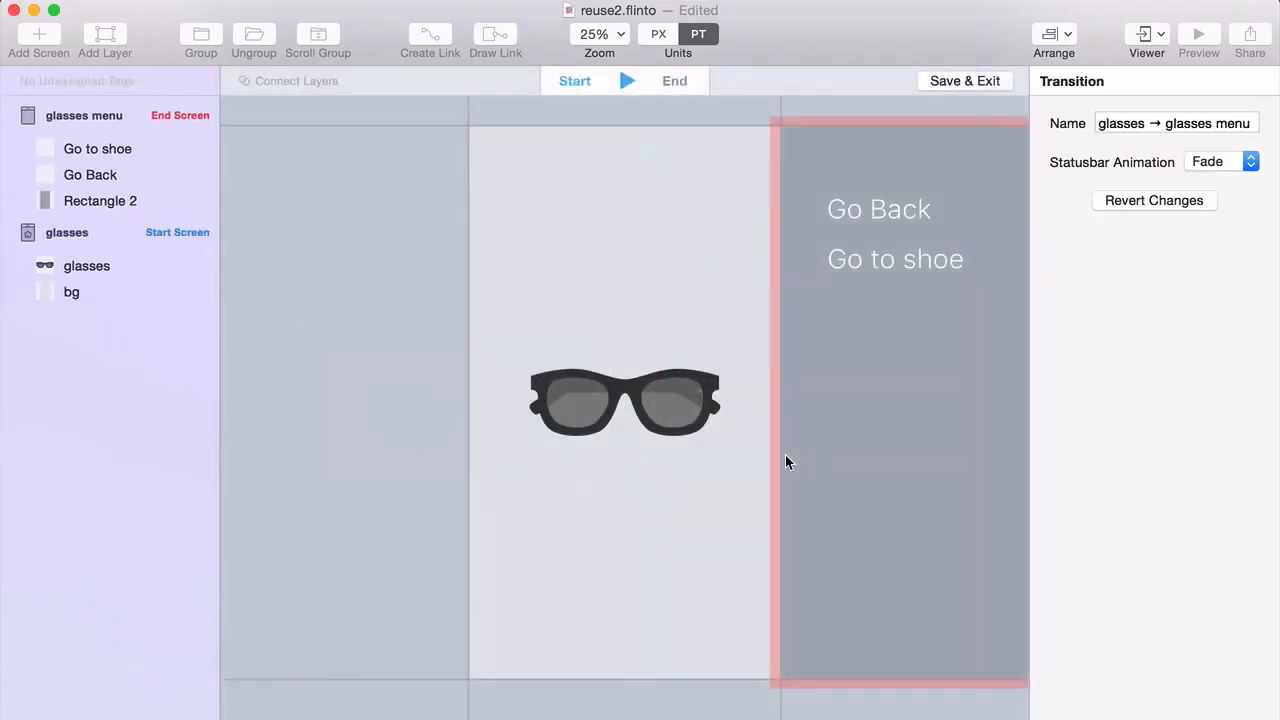
triple_click(1152, 124)
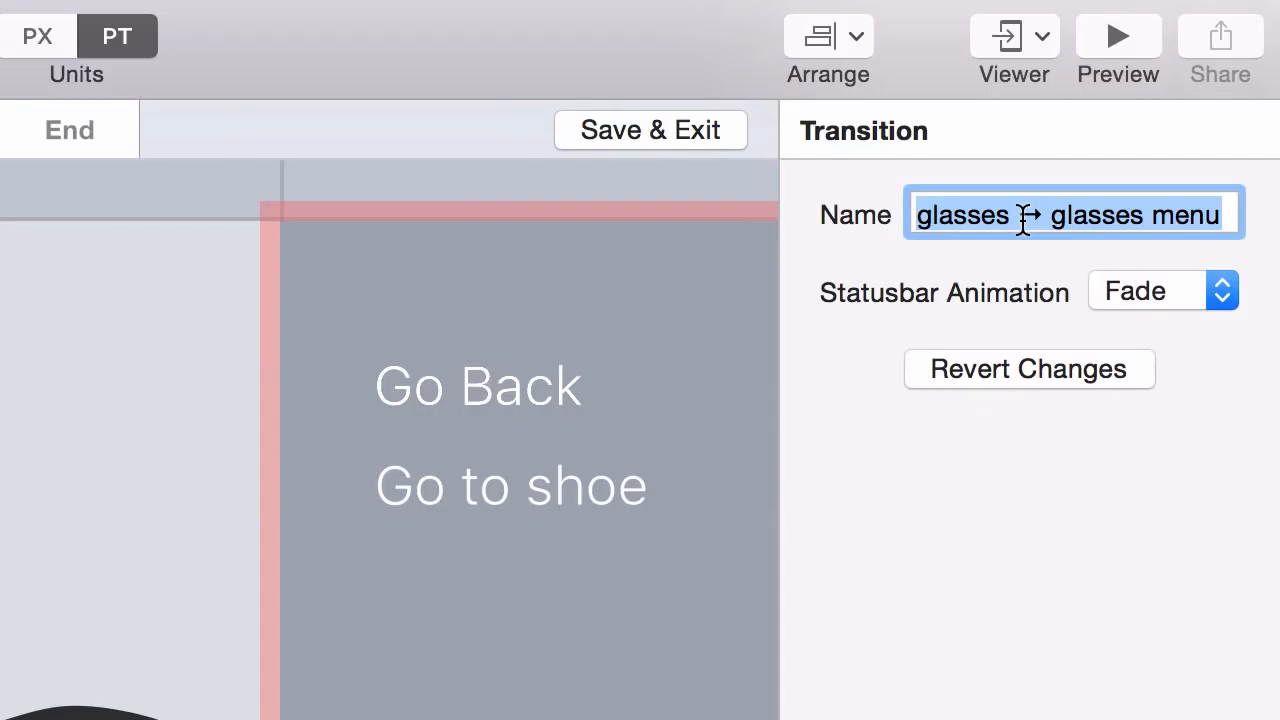
type("my fun transiti")
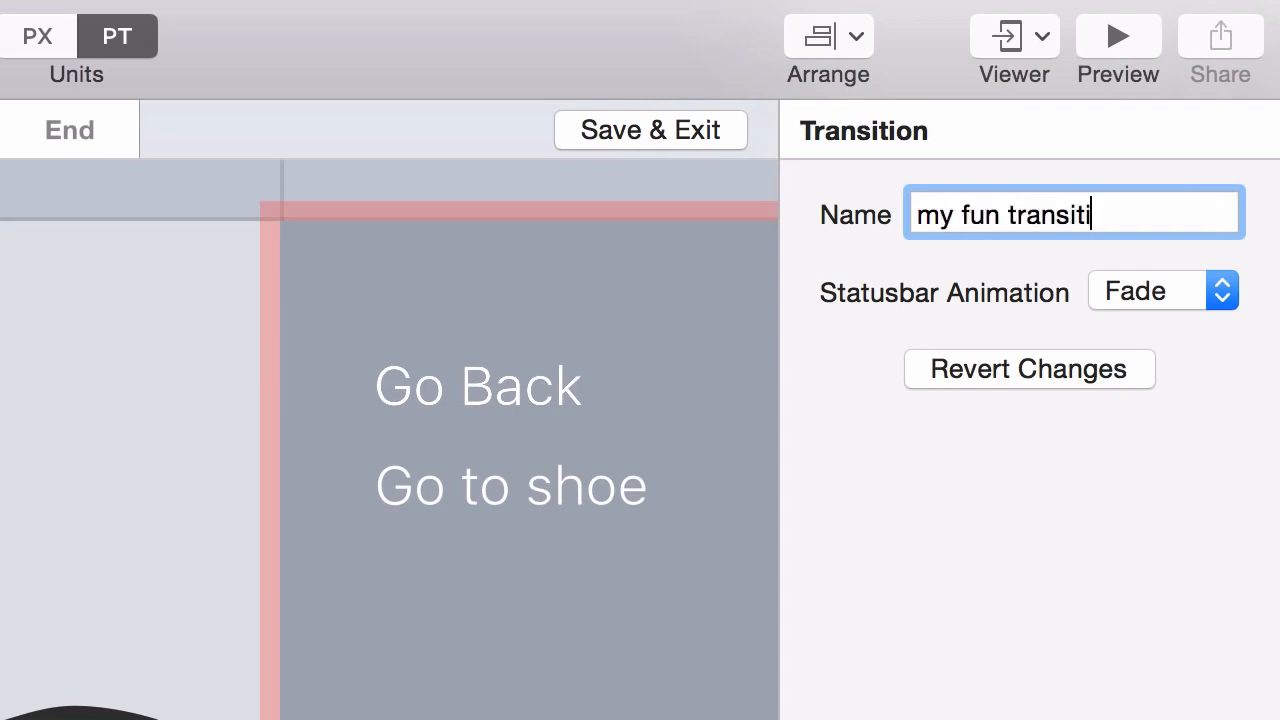
type("on")
Fade Go Back to 0% opacity with Classic timing and preview the transition.
left_click(538, 403)
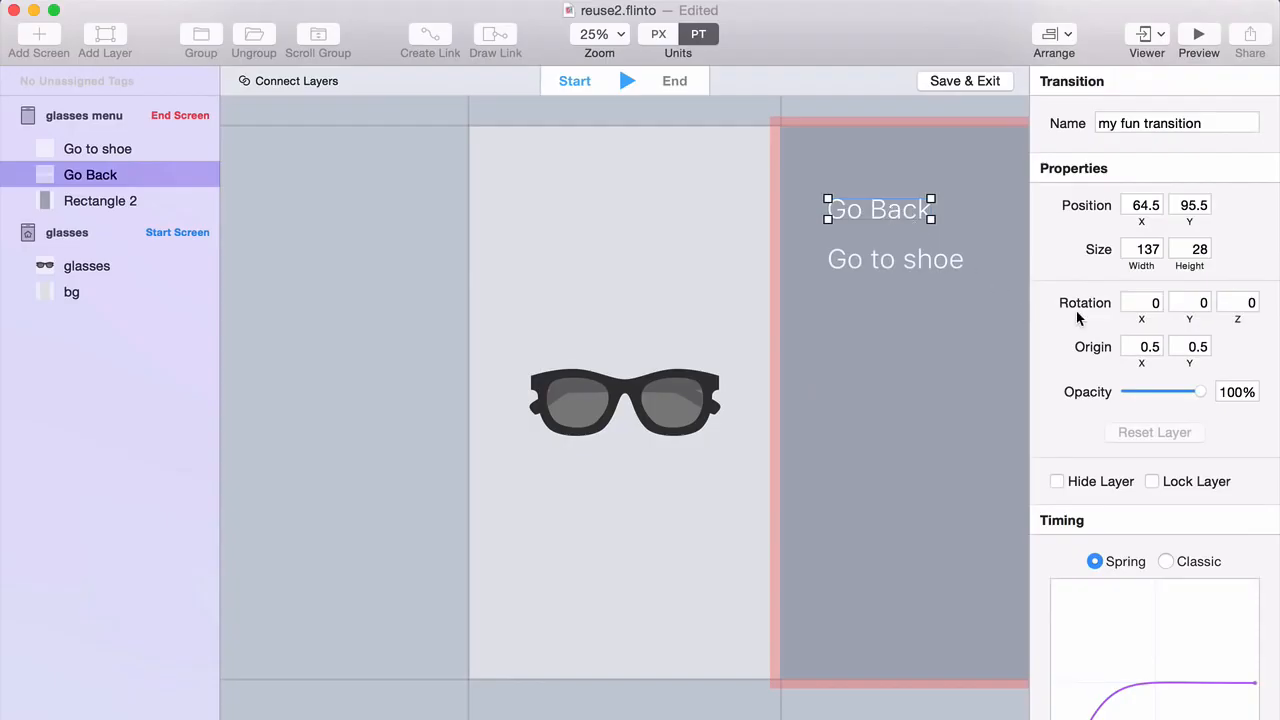
scroll(1077, 313, "down", 3)
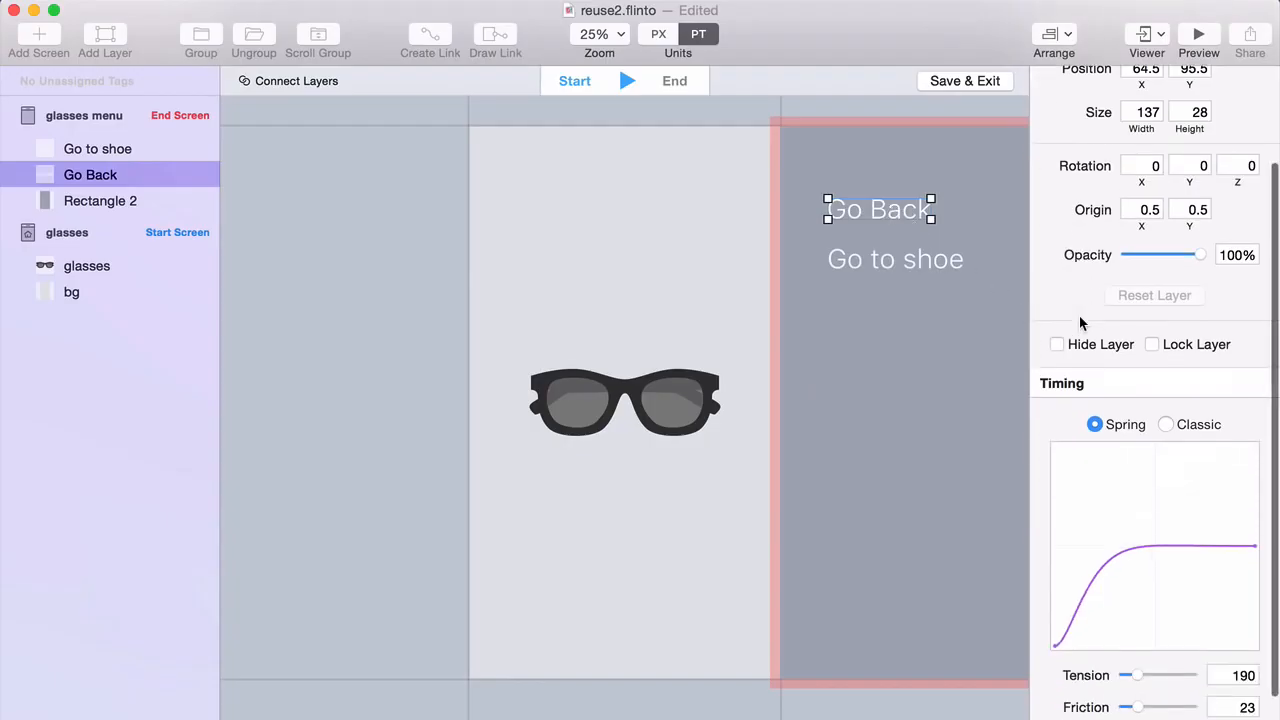
left_click(1172, 424)
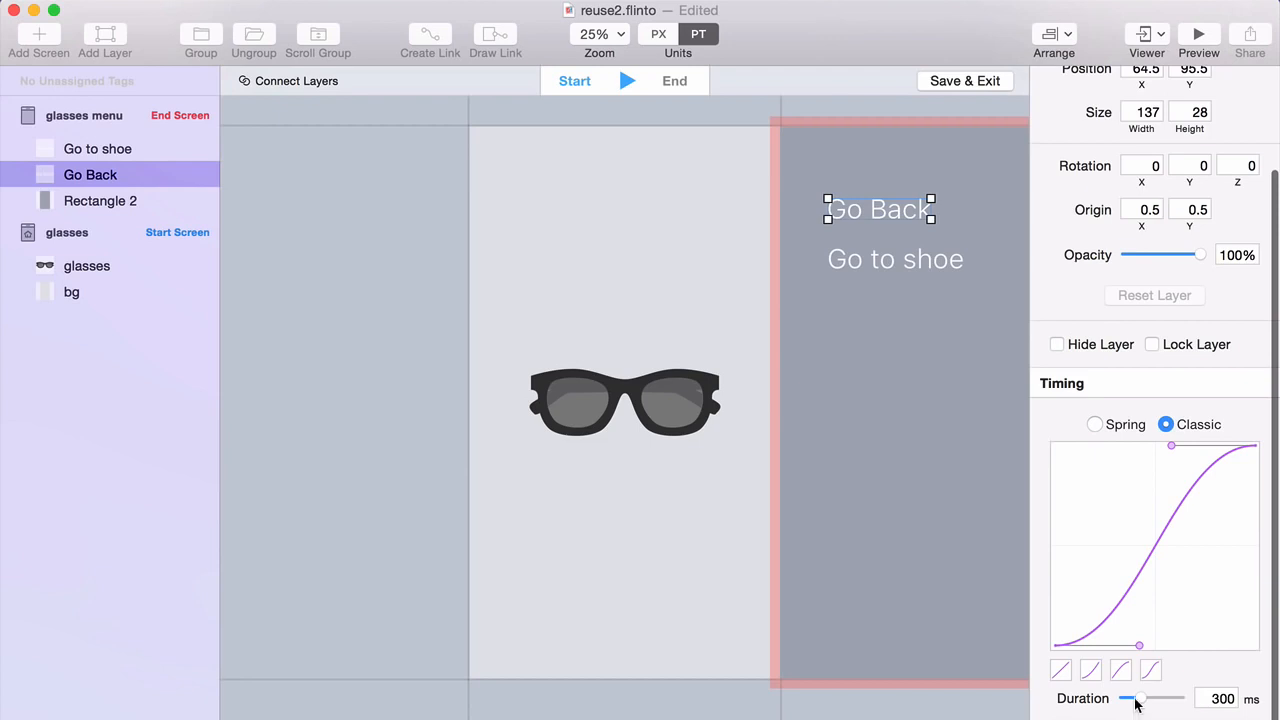
scroll(1135, 300, "down", 1)
left_click_drag(1143, 221, 1060, 221)
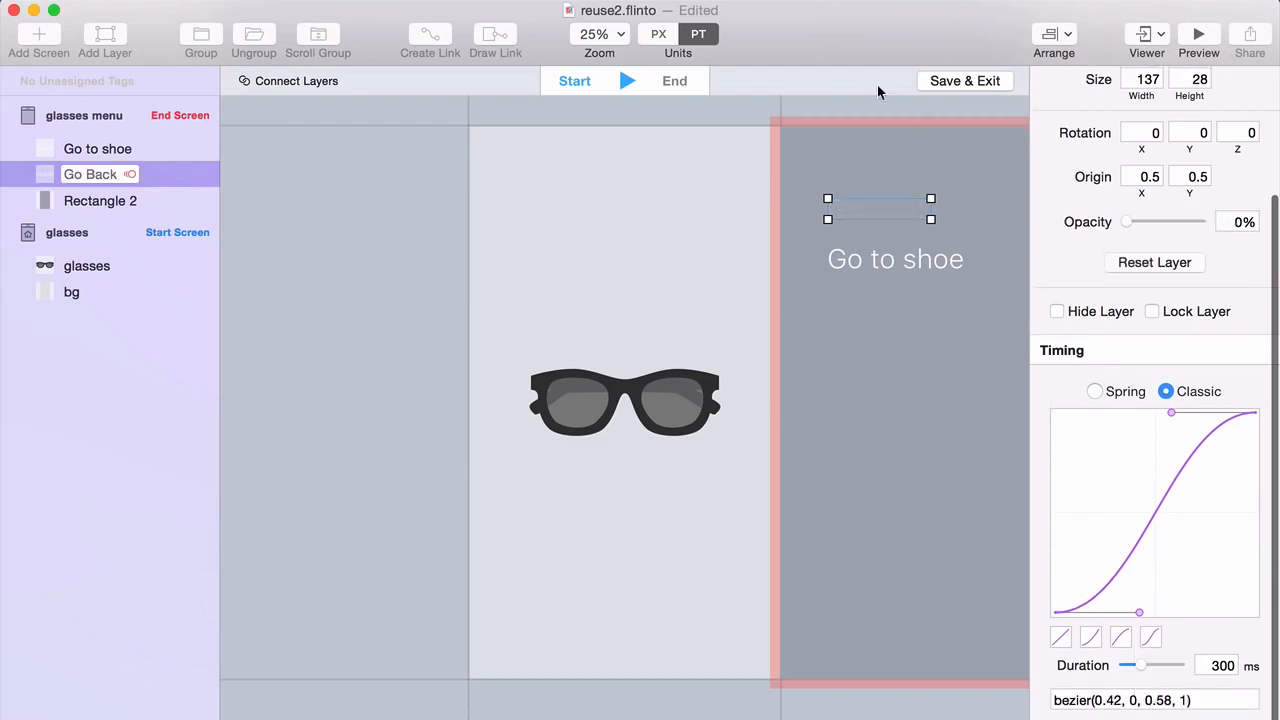
left_click(849, 102)
key("space")
key("space")
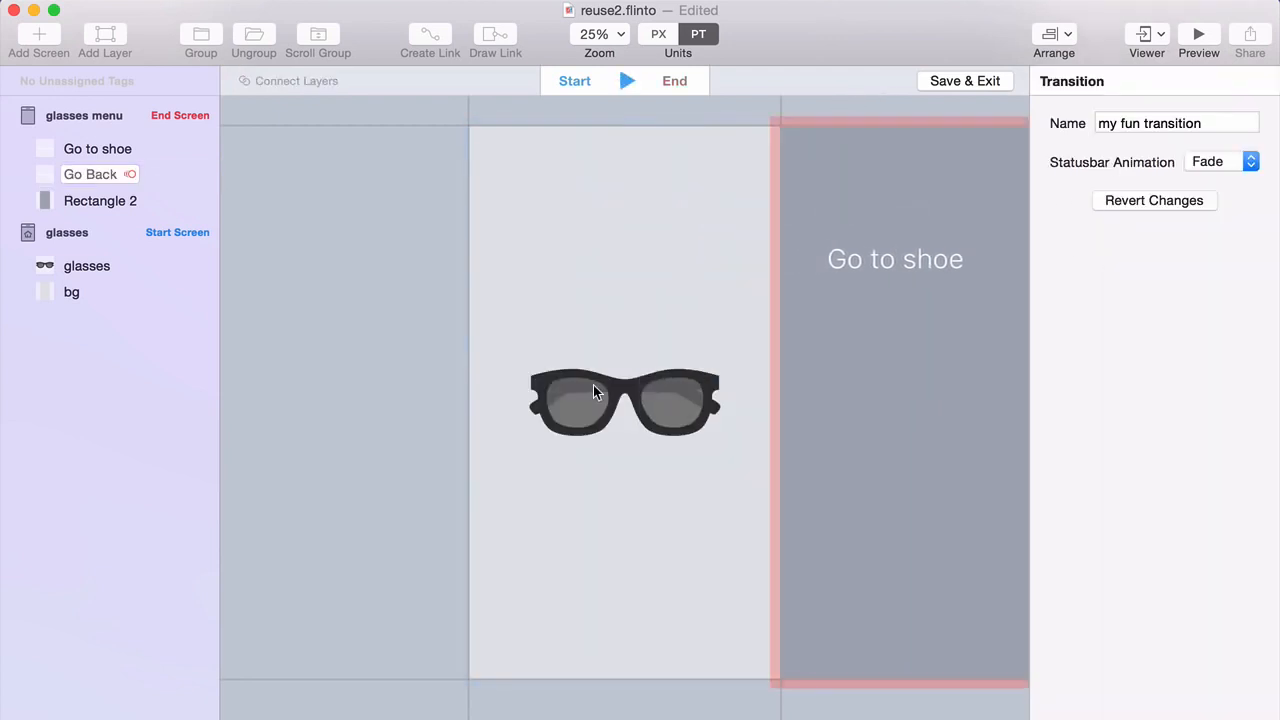
key("space")
Give the glasses layer a 360° Z rotation and preview the spin.
left_click(590, 391)
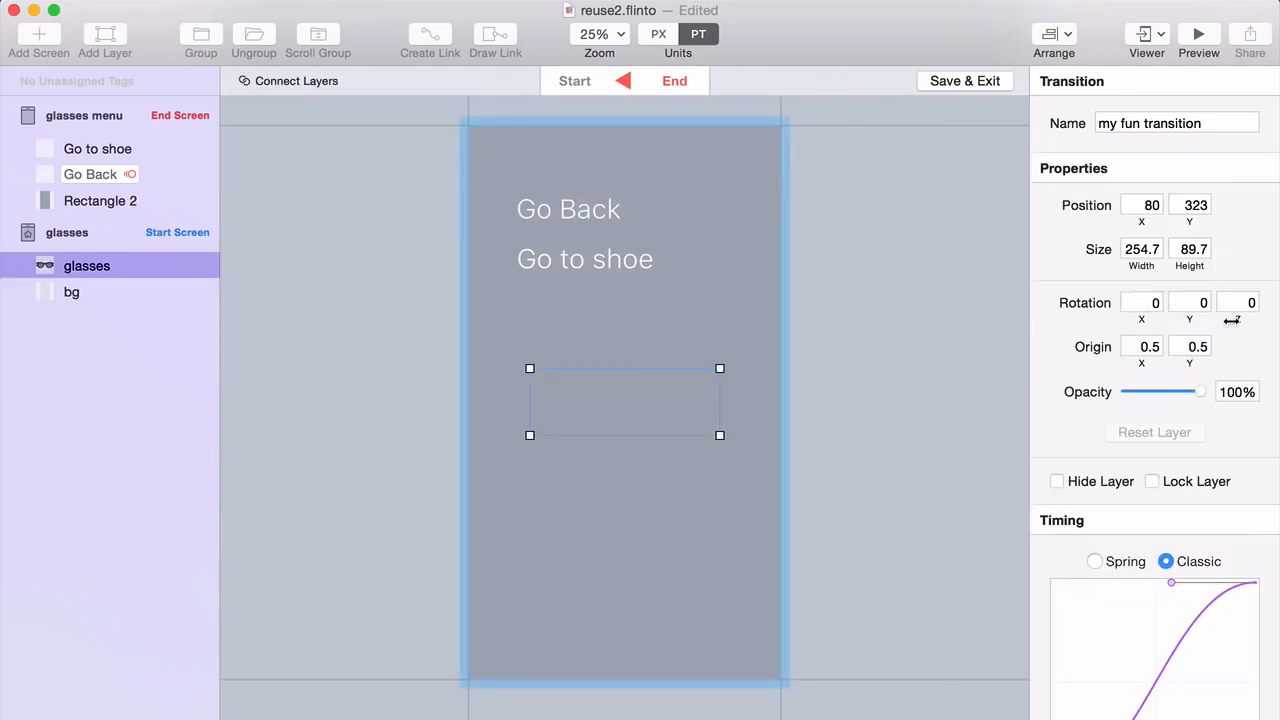
left_click(1240, 303)
type("3")
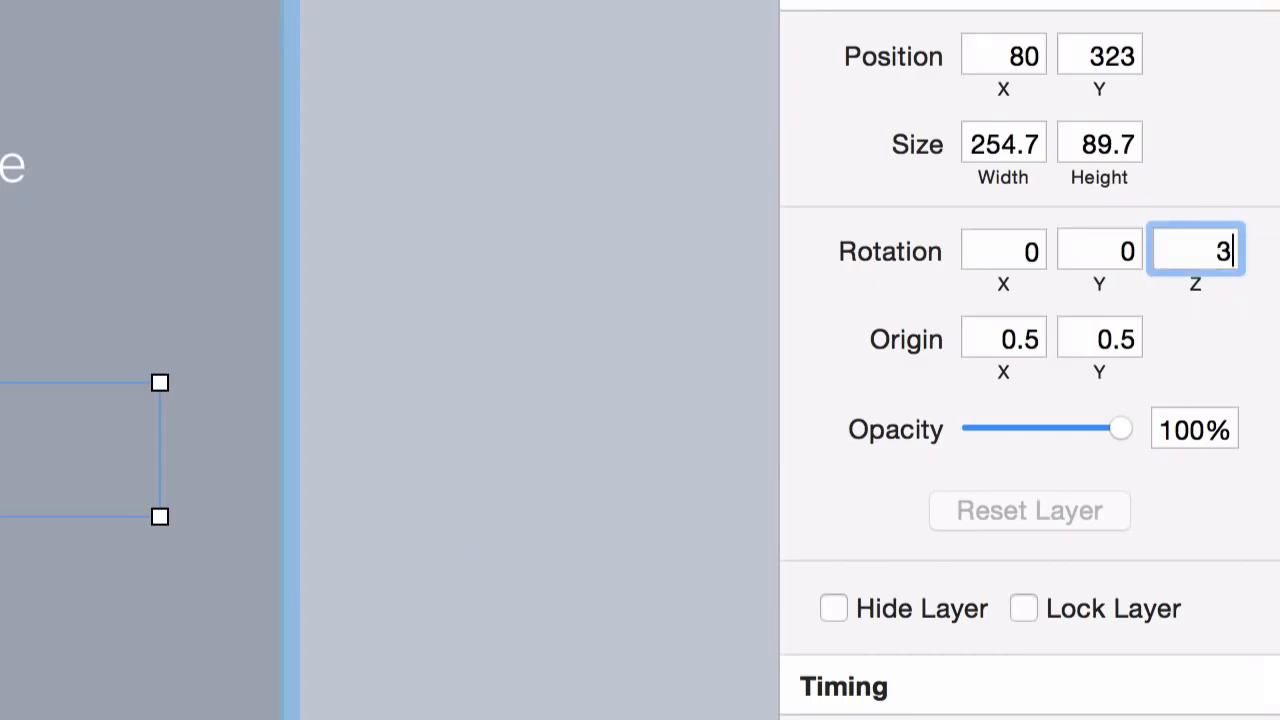
type("60")
key("Tab")
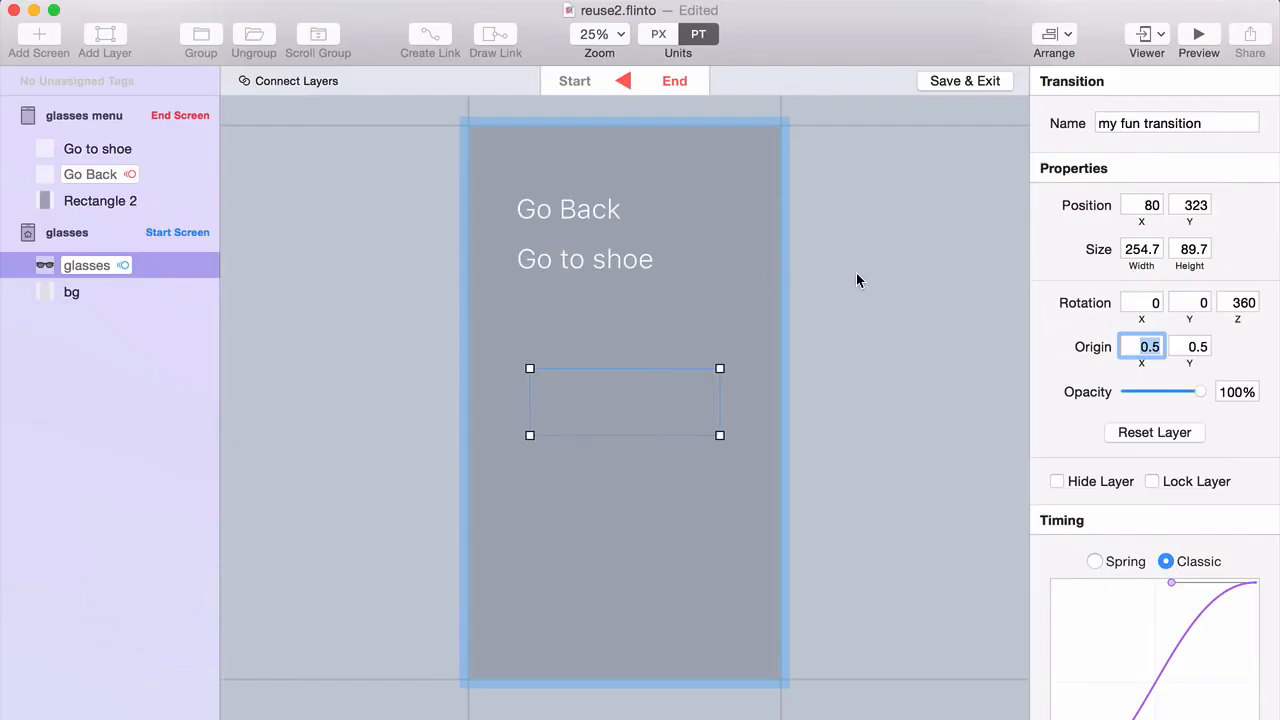
left_click(841, 277)
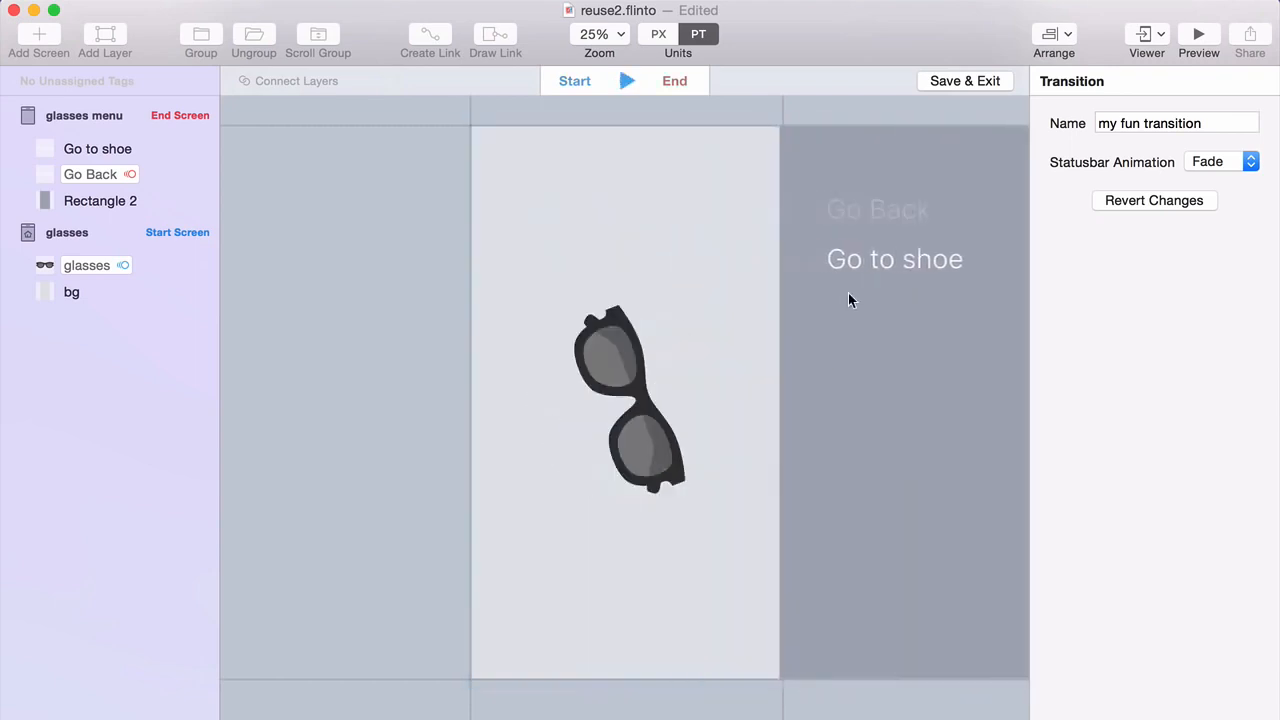
left_click(884, 400)
Drag Rectangle 2's opacity down to 0%, then deselect it.
left_click_drag(1197, 393, 1106, 396)
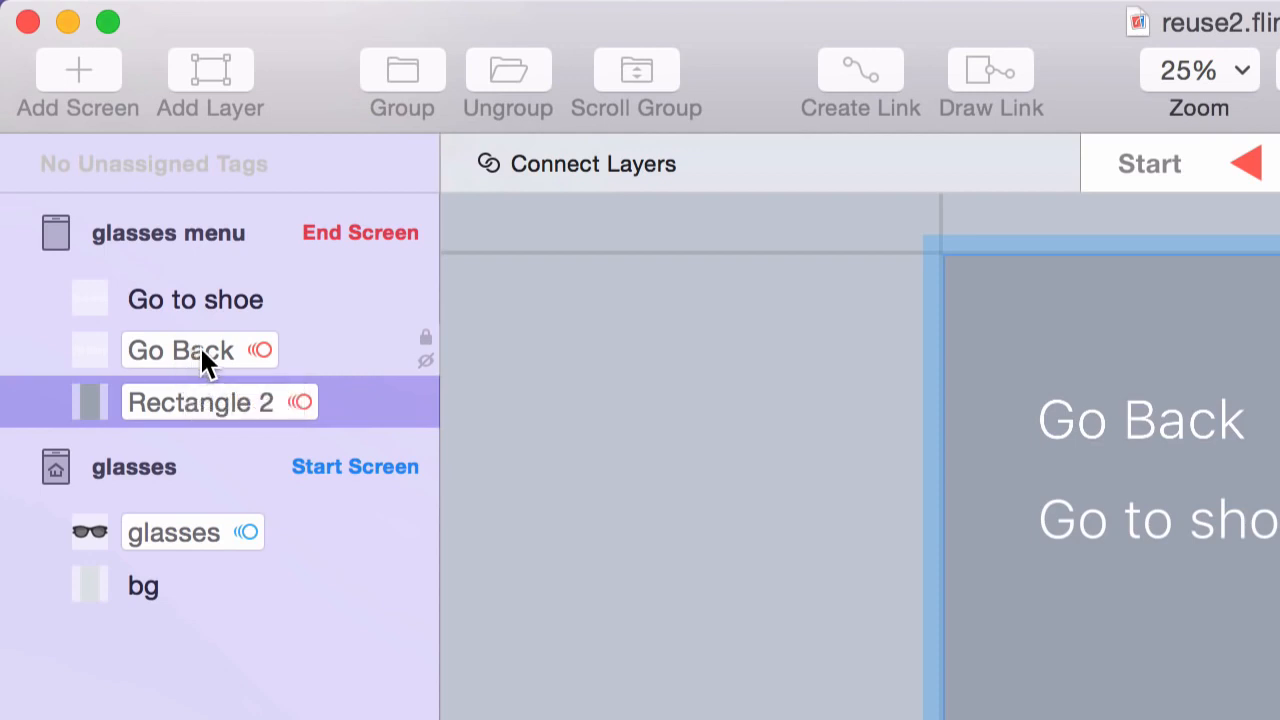
left_click_drag(206, 360, 232, 352)
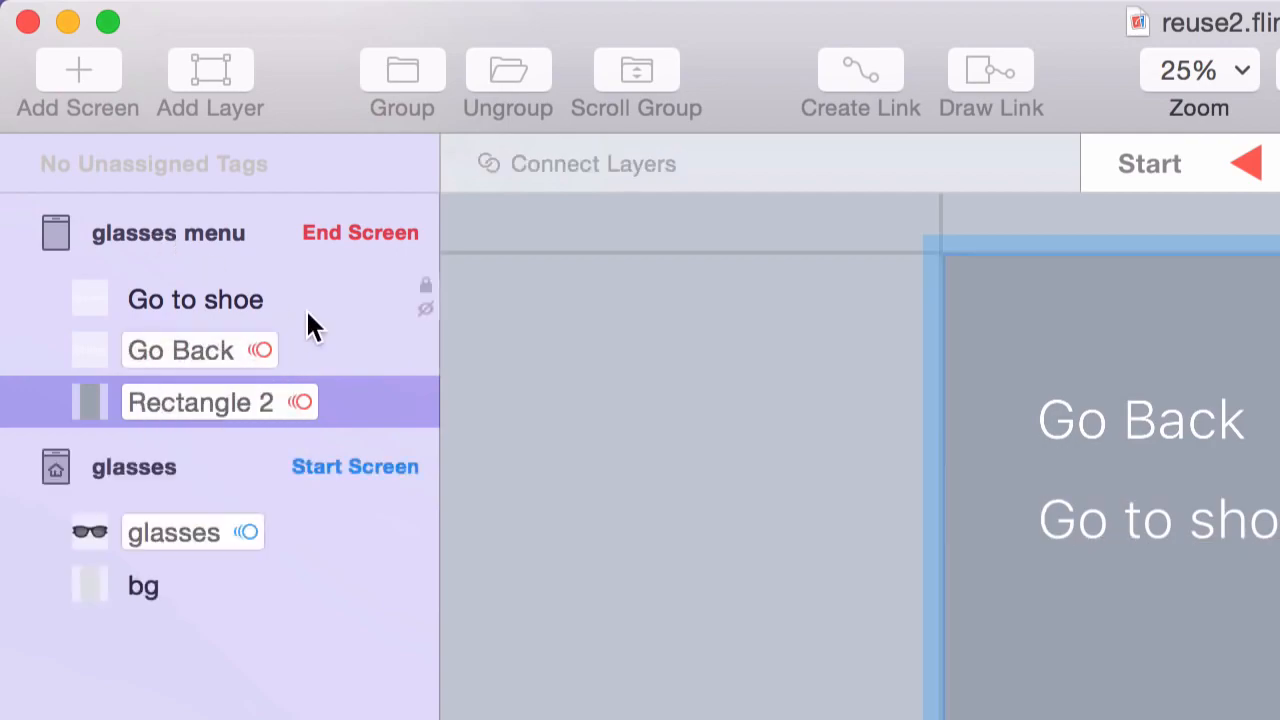
left_click(559, 390)
Save the transition and make Go Back on the glasses menu a Back Link.
left_click(943, 82)
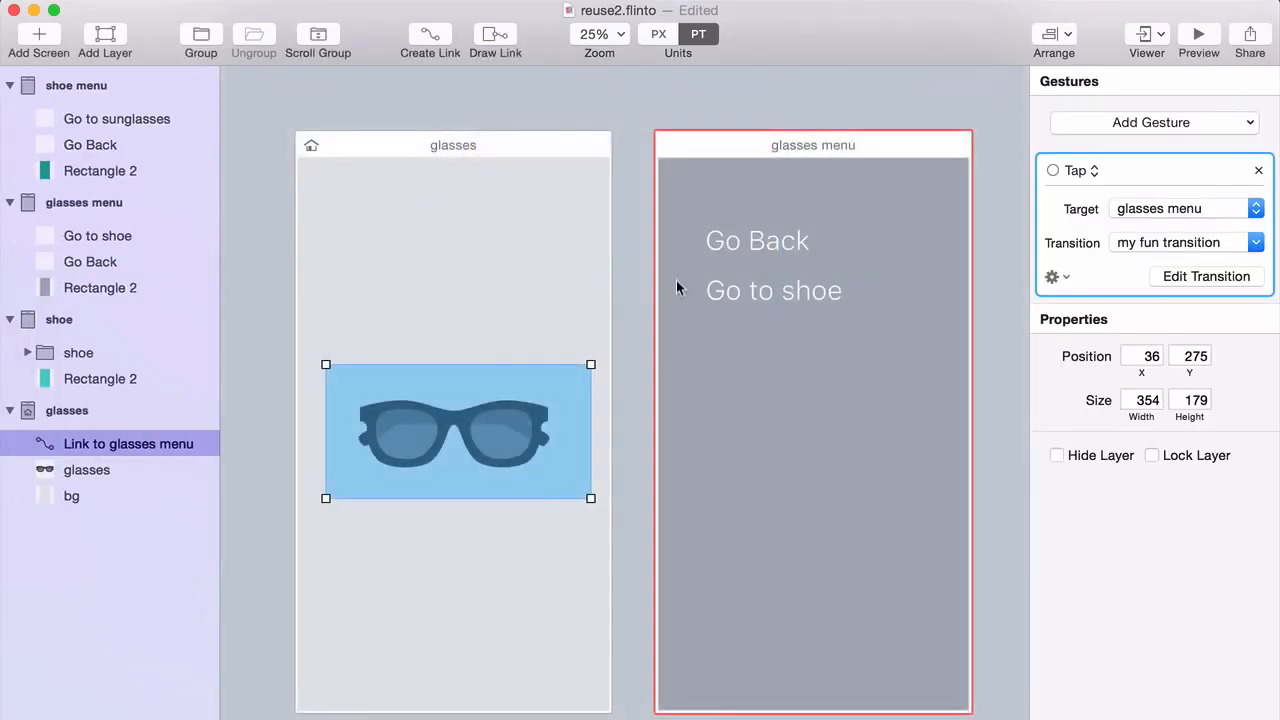
key("d")
left_click_drag(686, 210, 834, 270)
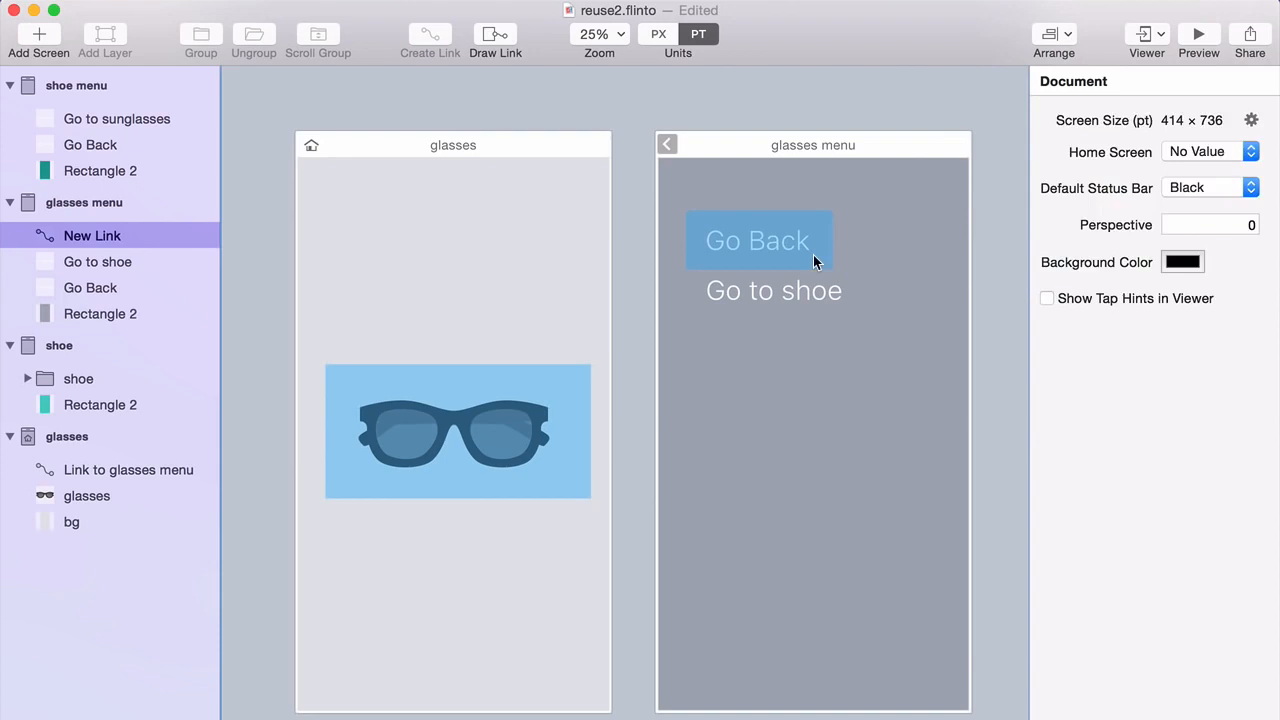
left_click(668, 143)
Link the Go to shoe hotspot to the shoe screen.
key("d")
left_click_drag(681, 316, 862, 264)
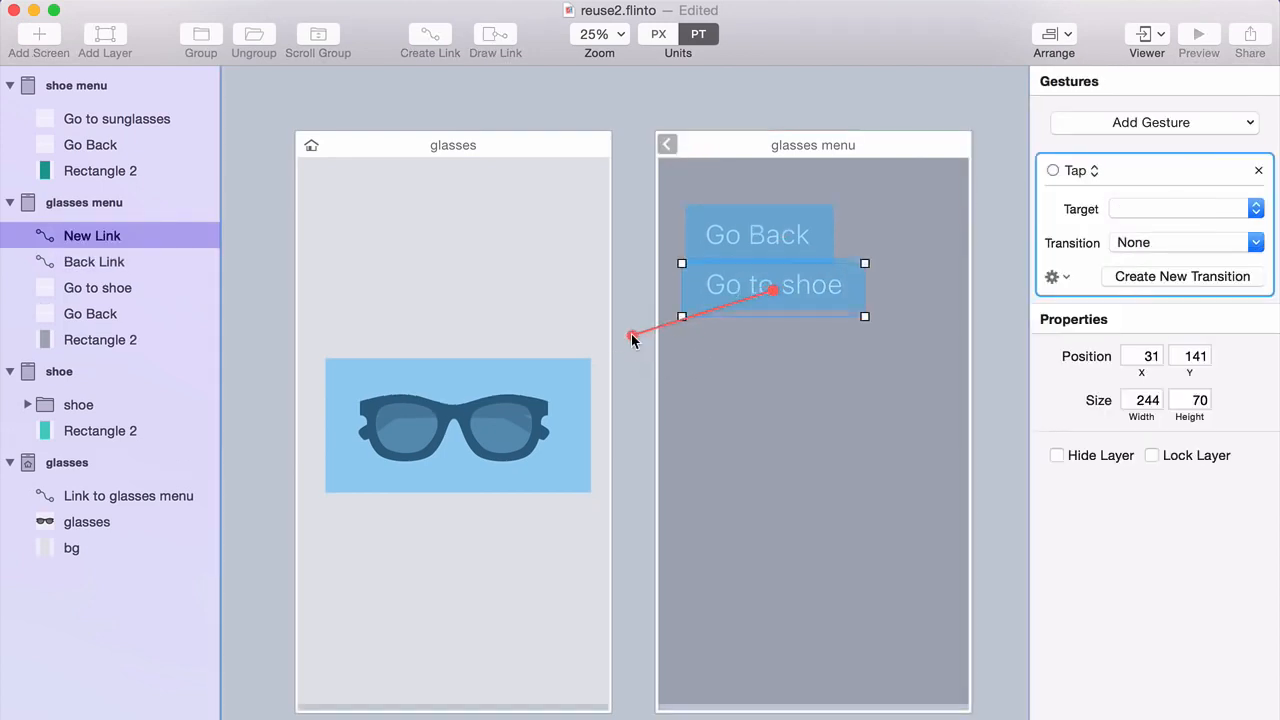
scroll(631, 336, "down", 9)
scroll(631, 336, "up", 2)
left_click_drag(631, 336, 512, 298)
left_click(566, 288)
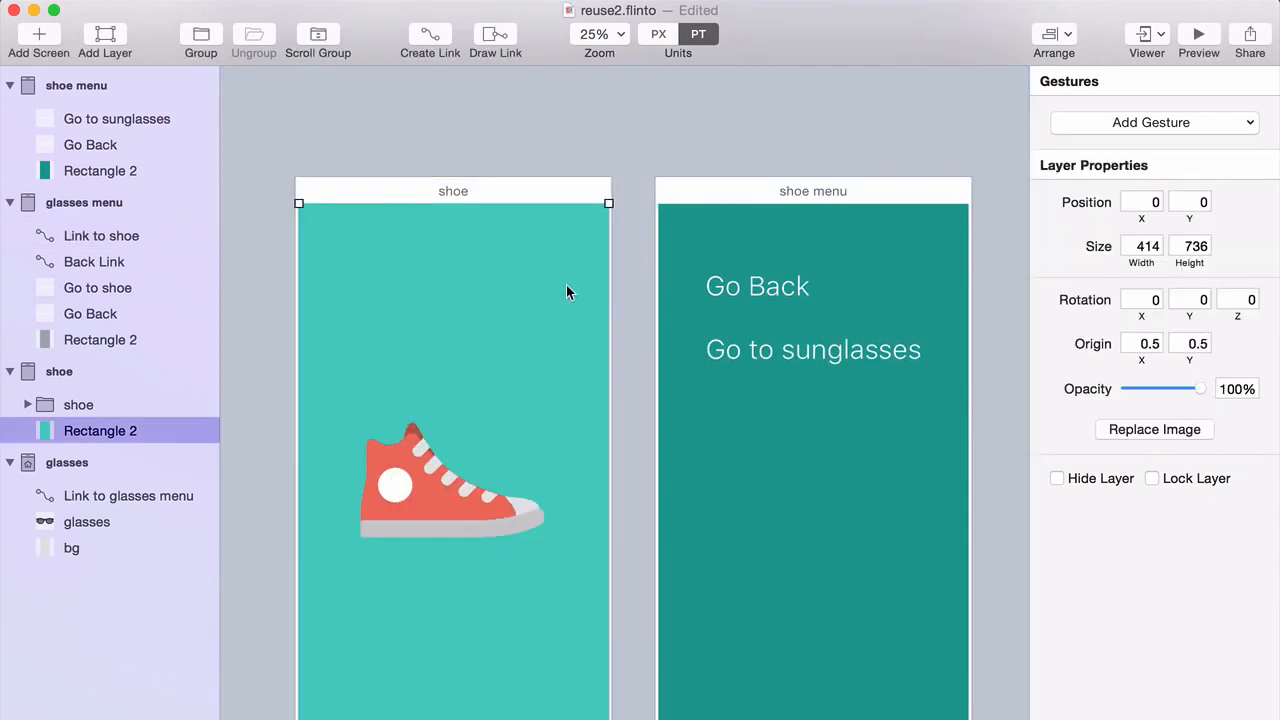
Draw a link hotspot around the shoe image on the shoe screen.
scroll(438, 381, "down", 2)
left_click(436, 390)
key("d")
mouse_move(303, 351)
left_mouse_down()
mouse_move(495, 485)
mouse_move(568, 513)
left_mouse_up()
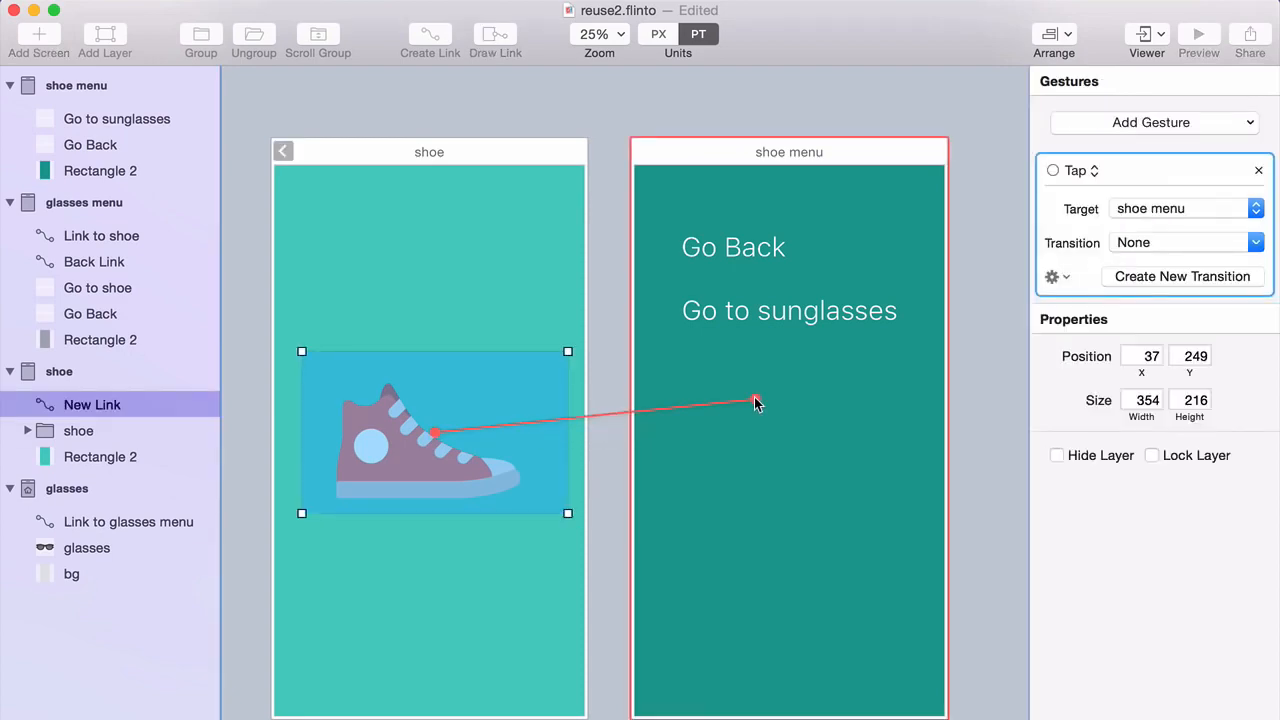
Connect the shoe hotspot to shoe menu with 'my fun transition' and edit that transition.
left_click_drag(754, 397, 754, 397)
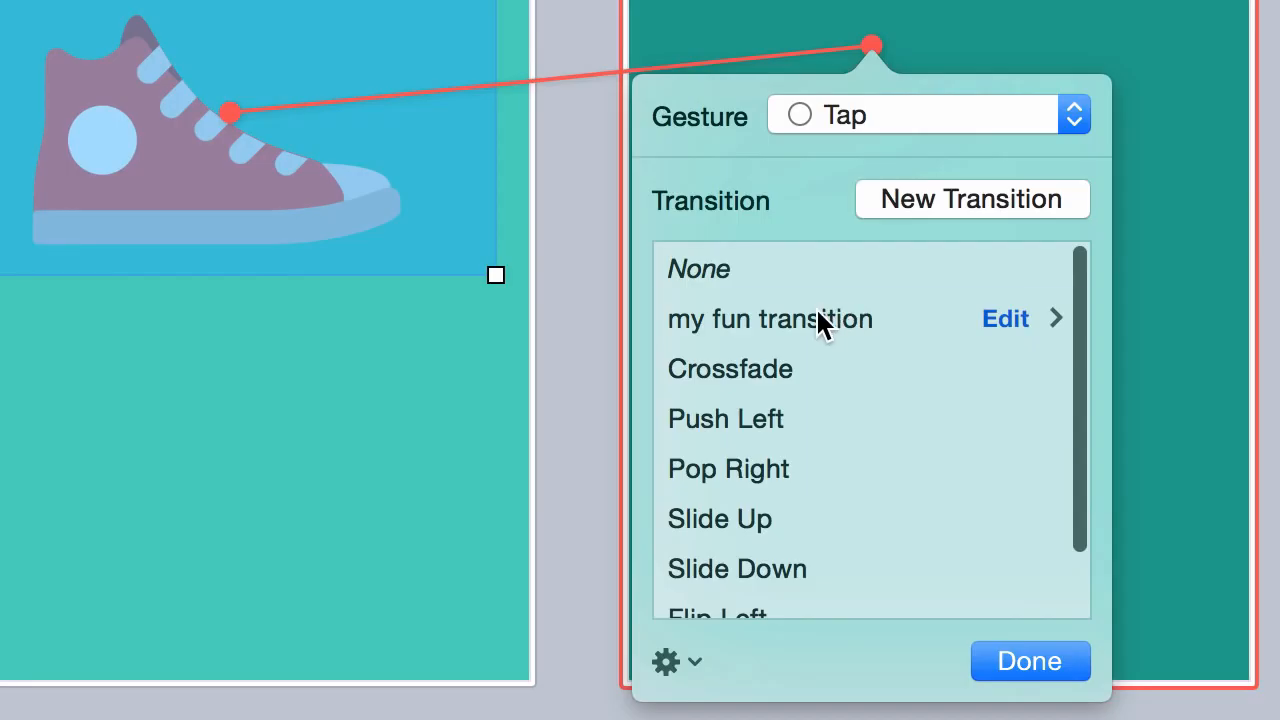
left_click(817, 315)
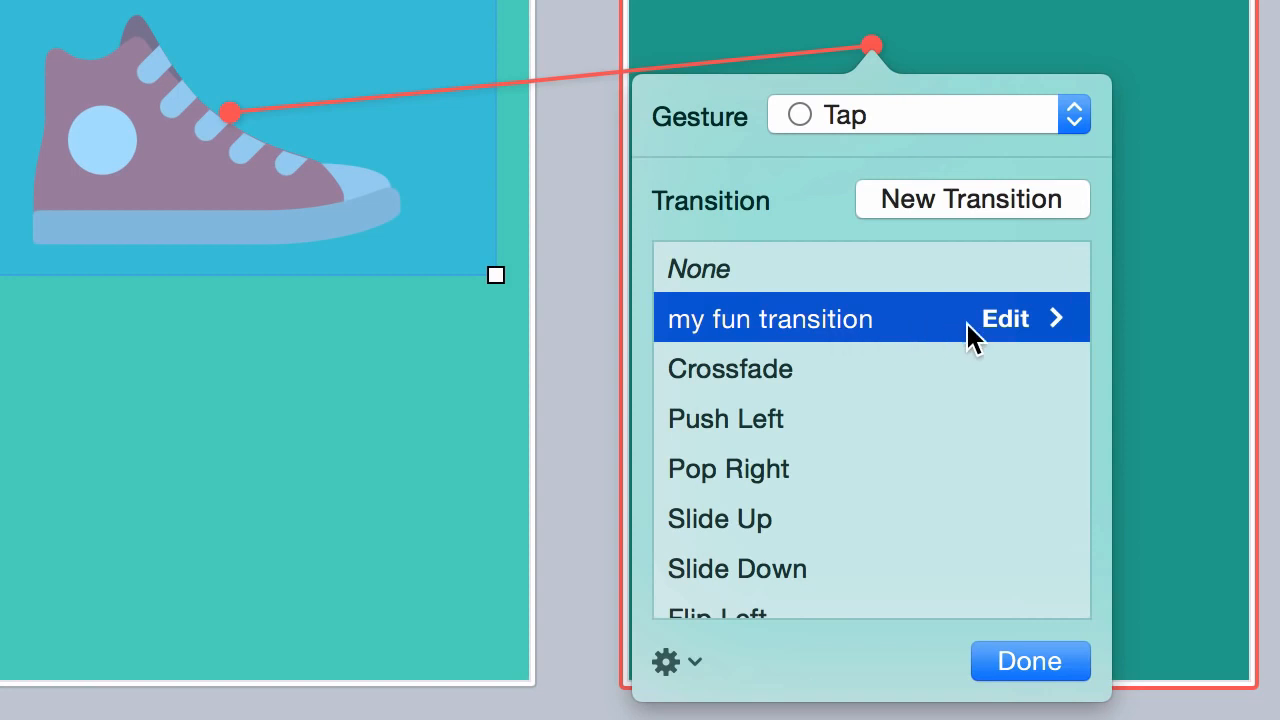
left_click(1003, 326)
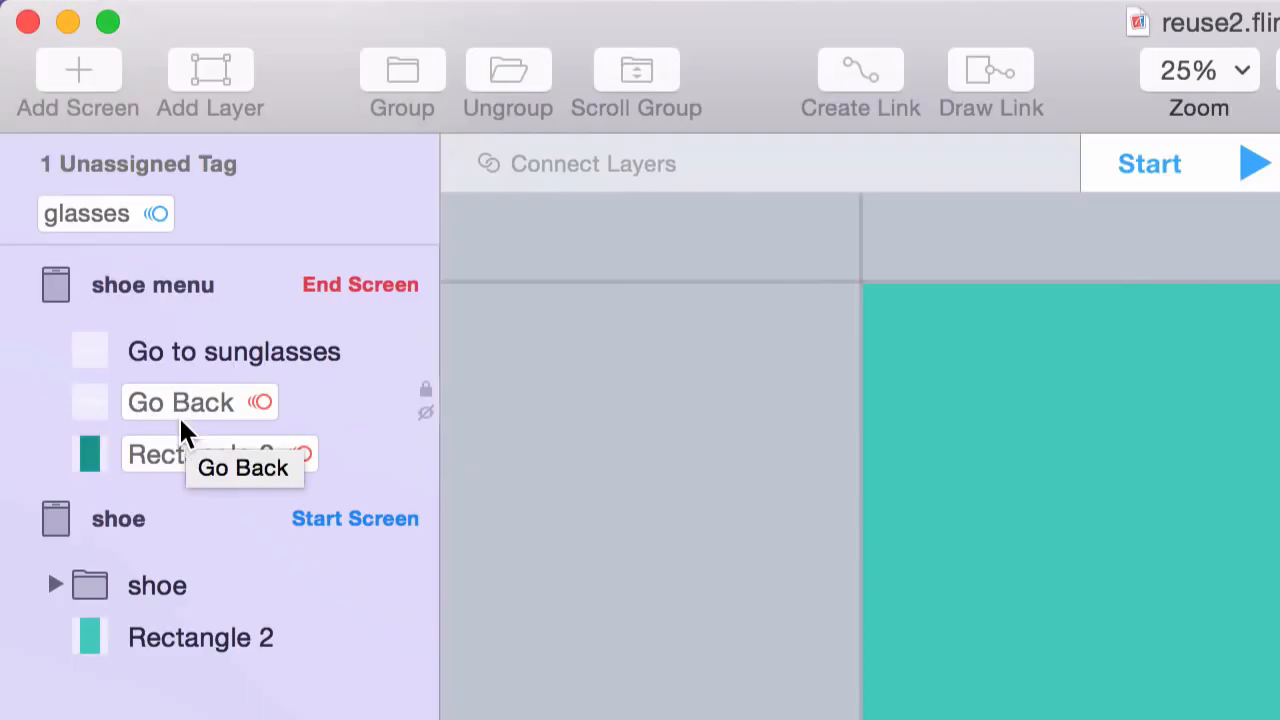
Attach the unassigned glasses tag to the shoe folder layer.
mouse_move(180, 468)
left_mouse_down()
mouse_move(177, 423)
mouse_move(177, 463)
mouse_move(190, 472)
left_mouse_up()
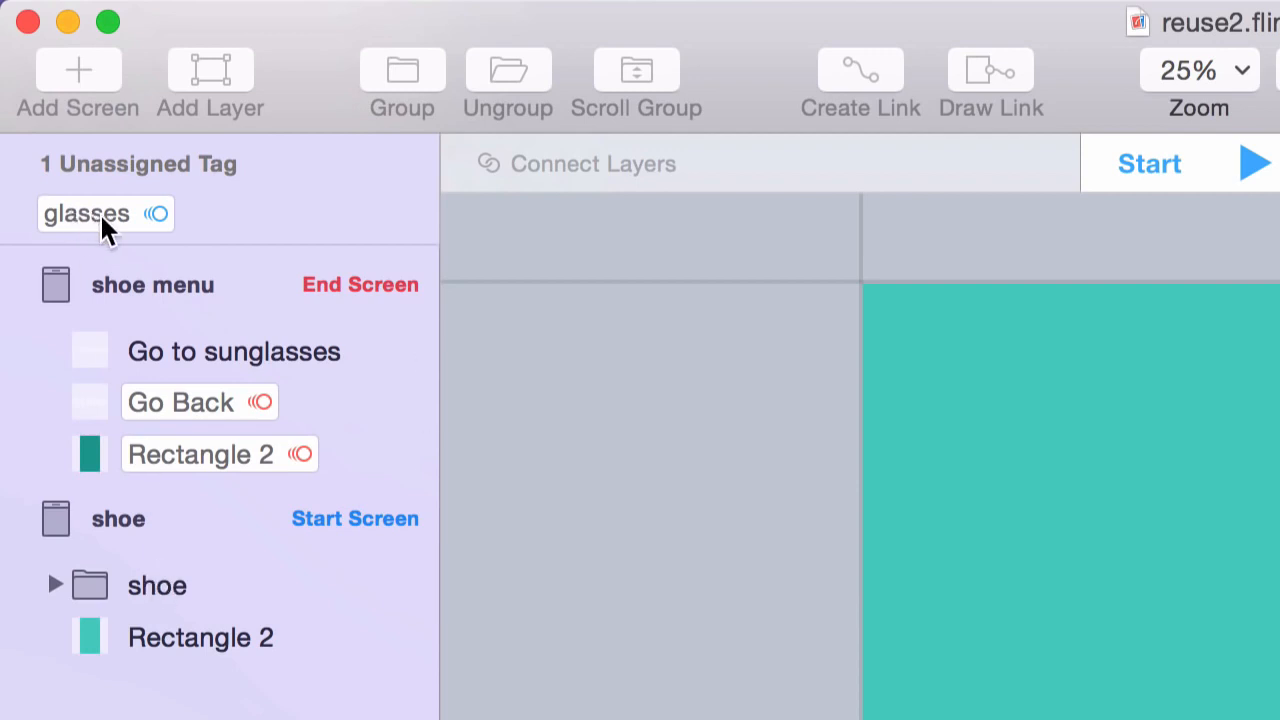
left_click_drag(104, 228, 337, 594)
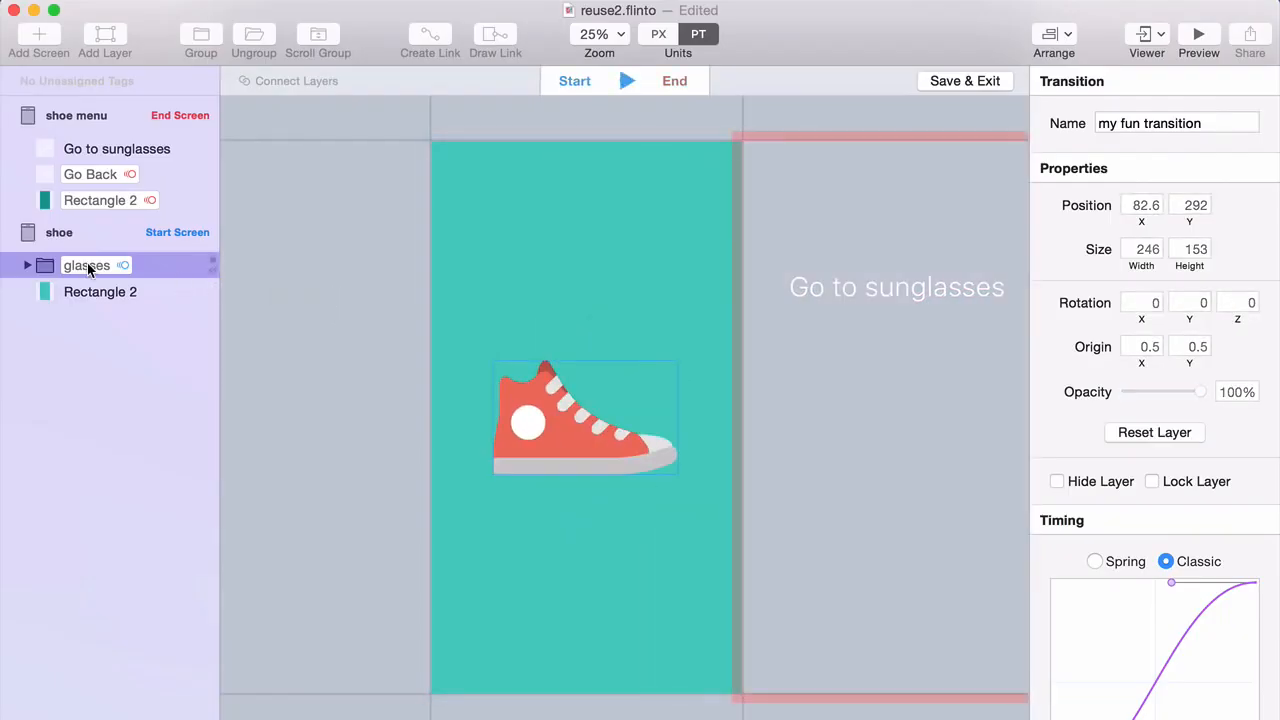
left_click_drag(87, 263, 100, 291)
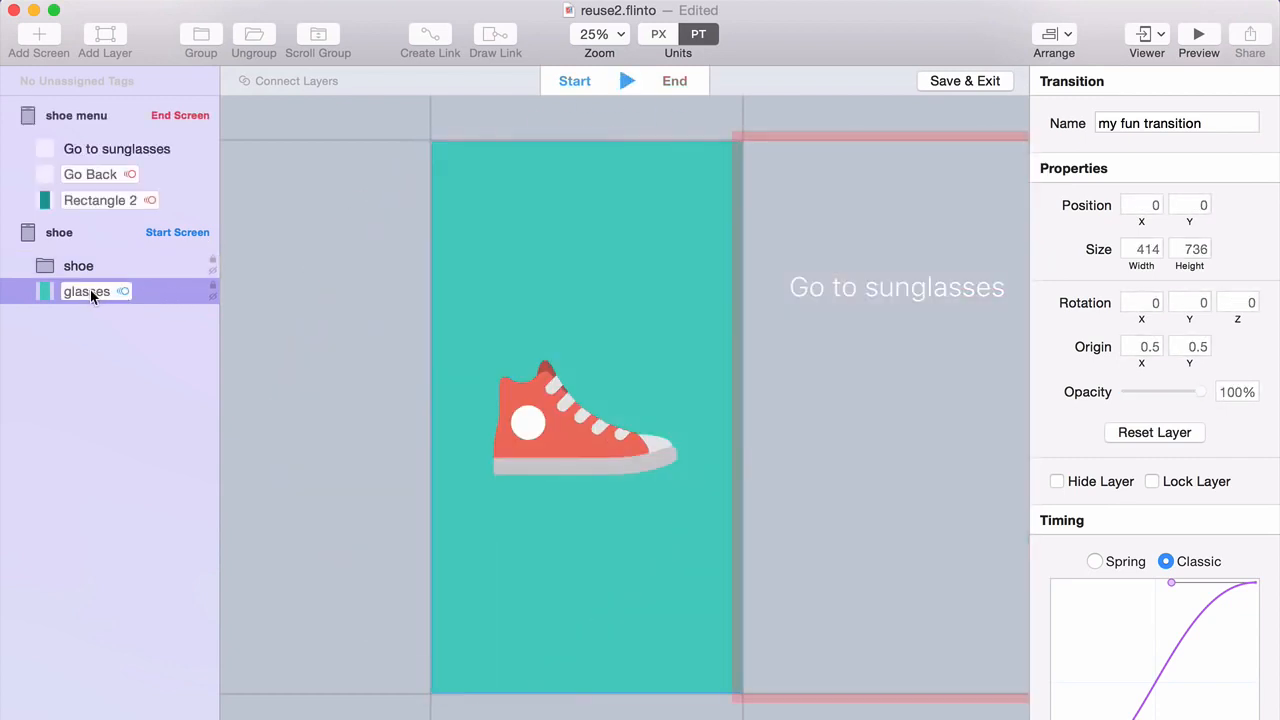
left_click_drag(90, 290, 88, 267)
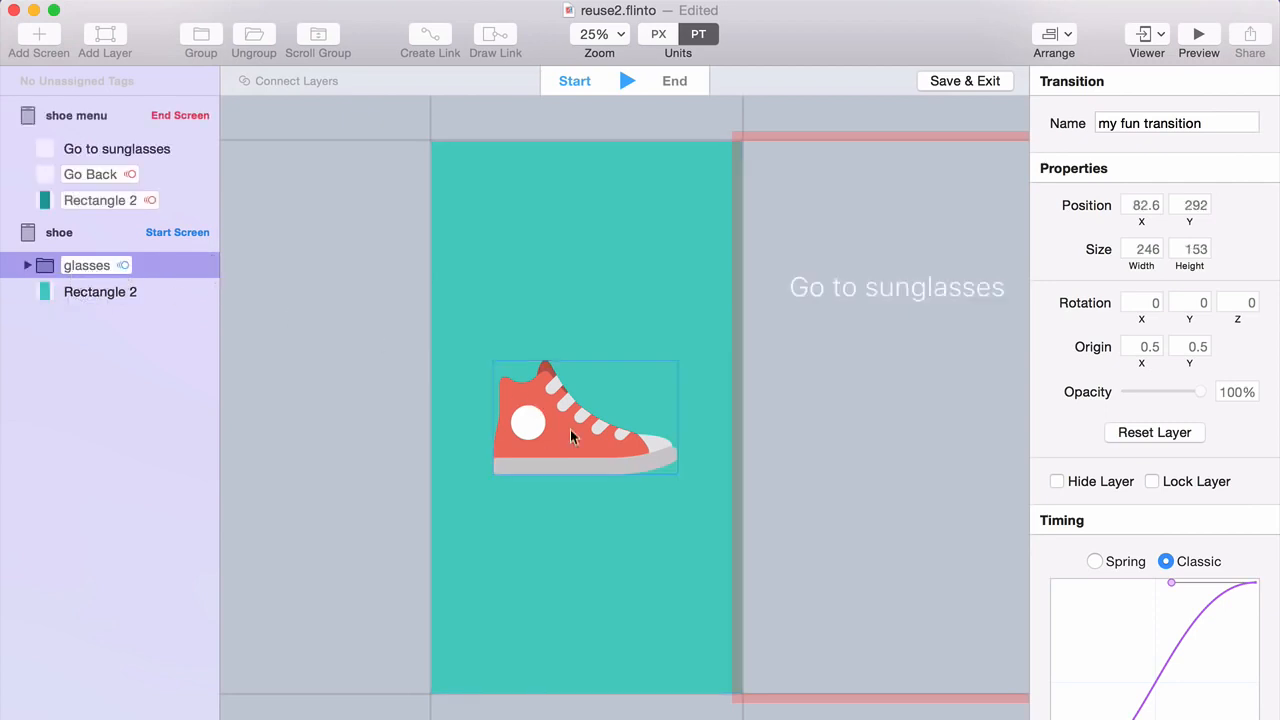
Rename the tagged folder to 'screen content' and play the transition.
key("Return")
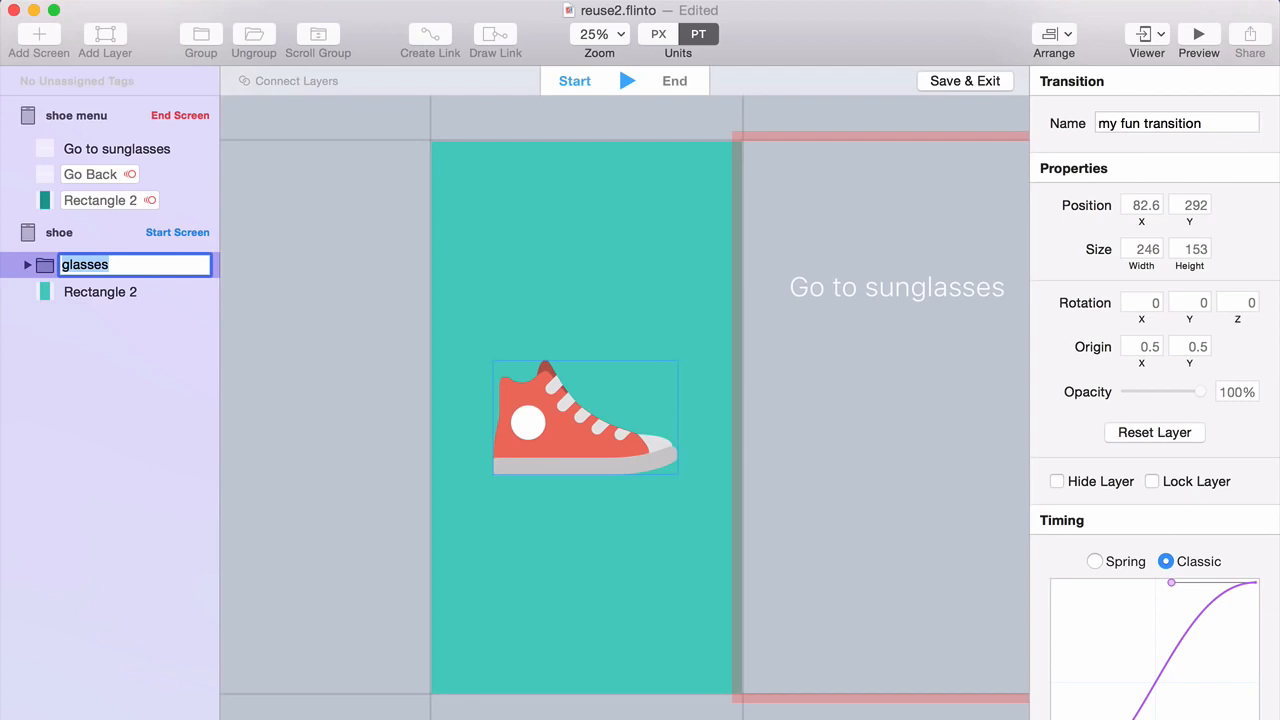
type("screen content")
key("Return")
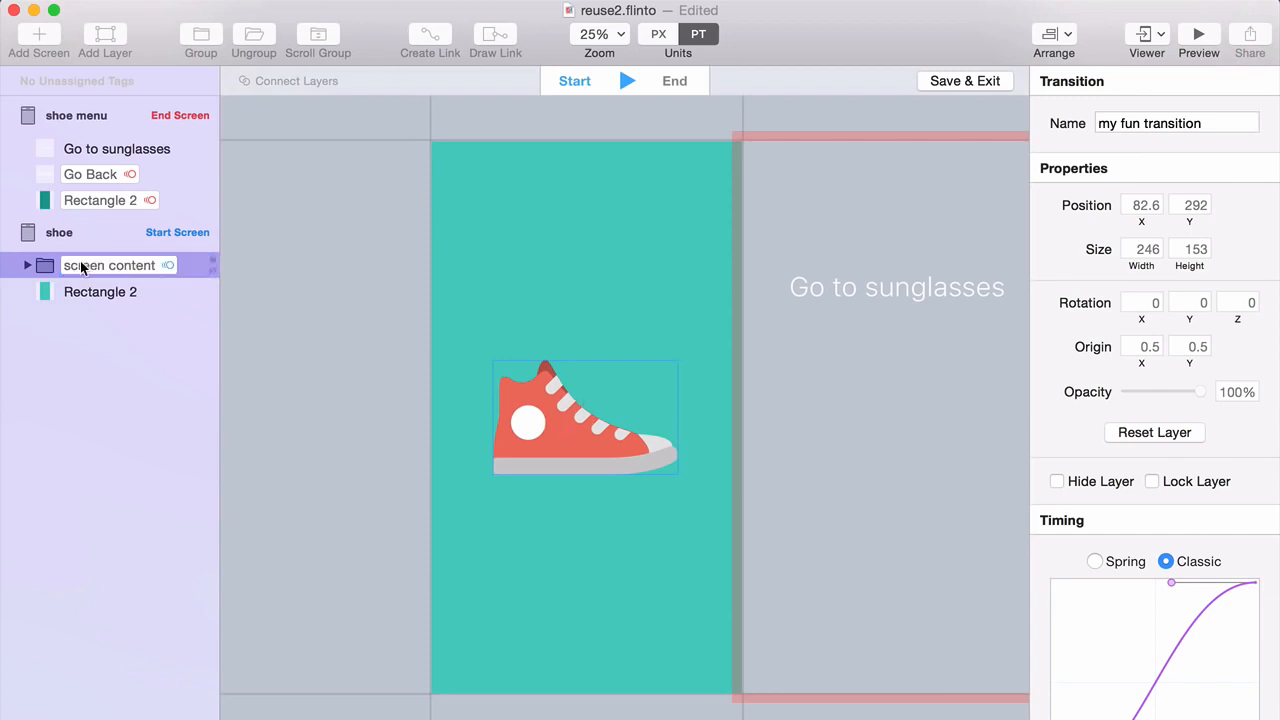
left_click(322, 390)
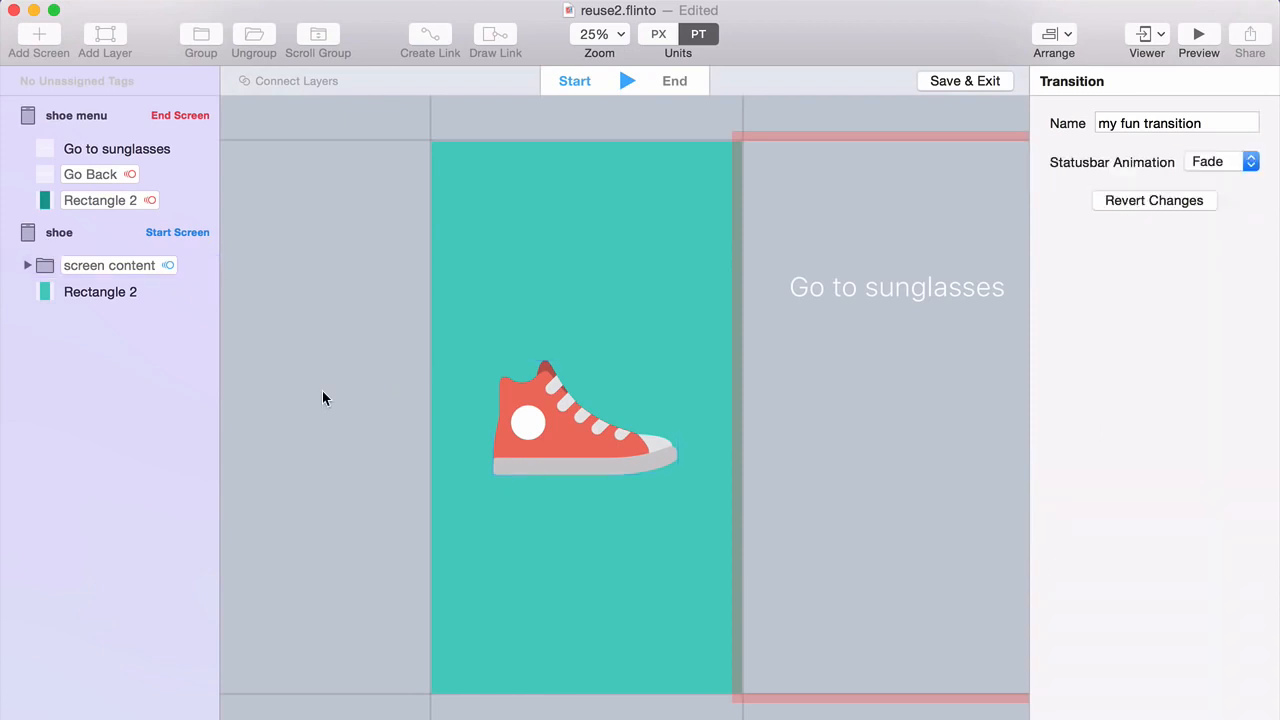
key("space")
key("space")
Save the transition and make the shoe menu's Go Back a Back Link.
left_click(947, 81)
left_click_drag(648, 237, 823, 293)
left_click(644, 168)
Link Go to sunglasses to the glasses screen and start a live preview.
left_click_drag(648, 365, 905, 293)
scroll(723, 211, "up", 5)
scroll(629, 214, "up", 10)
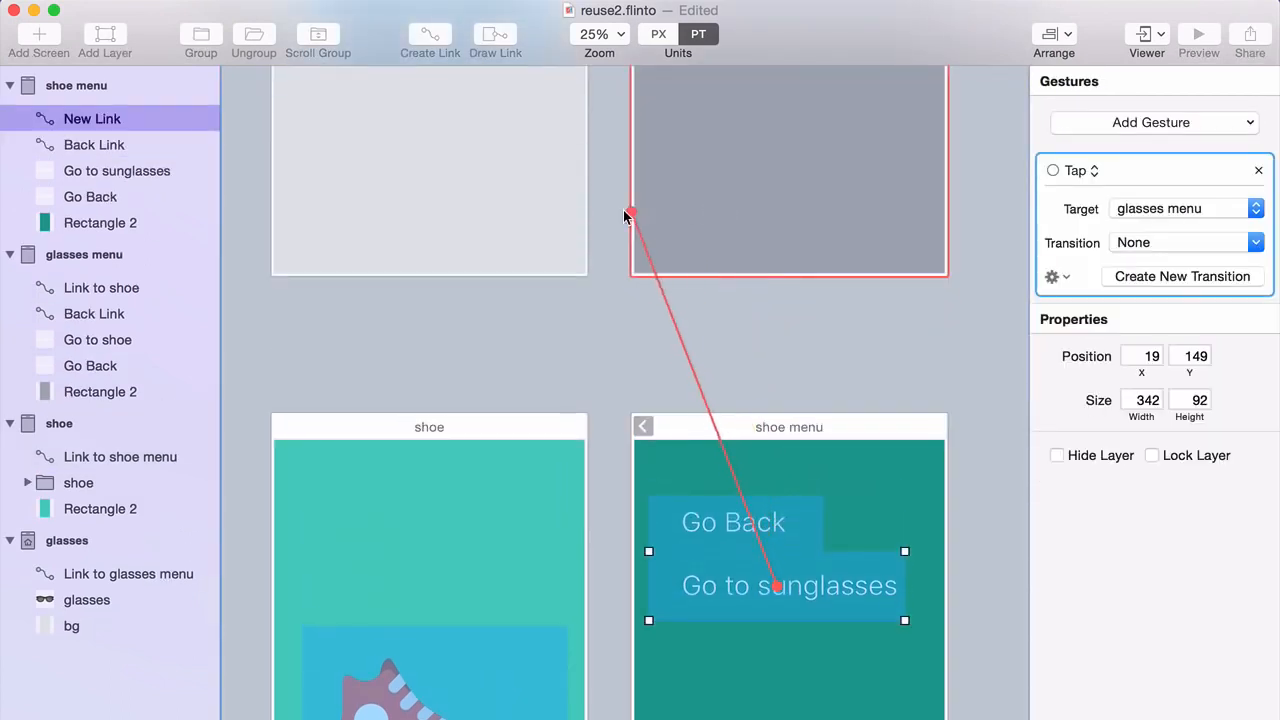
left_click(487, 248)
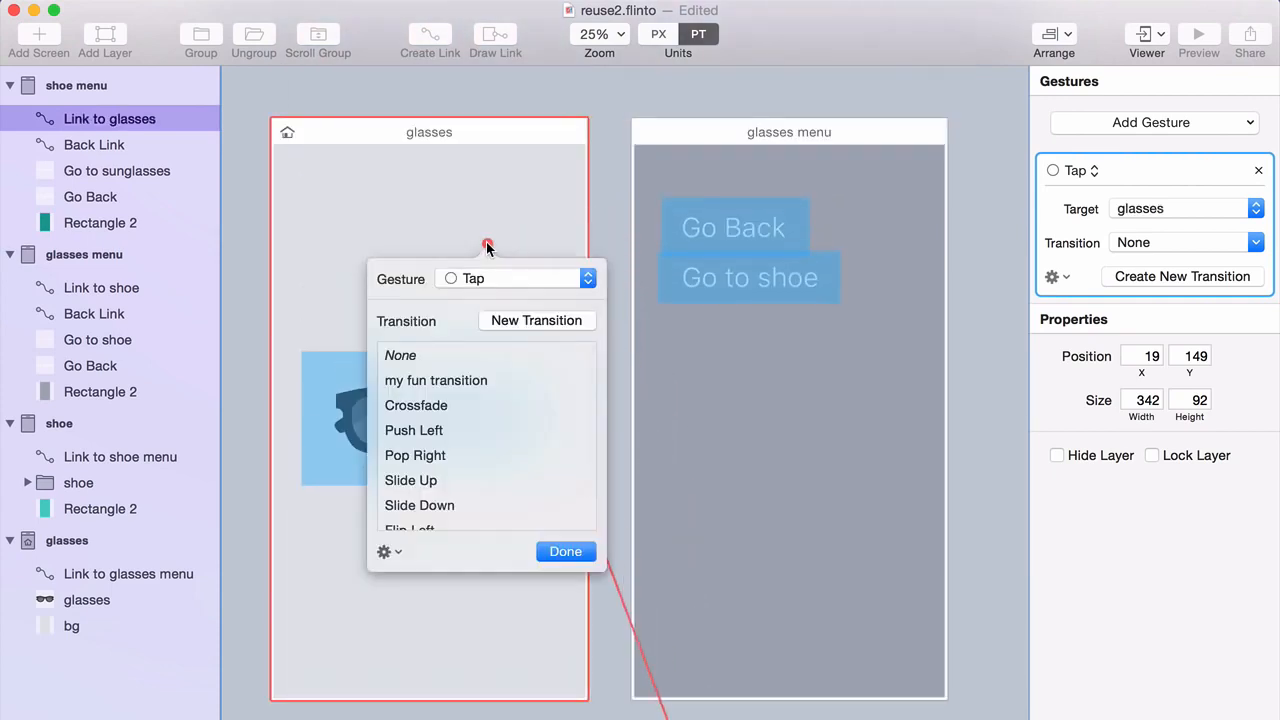
left_click(560, 549)
left_click(598, 445)
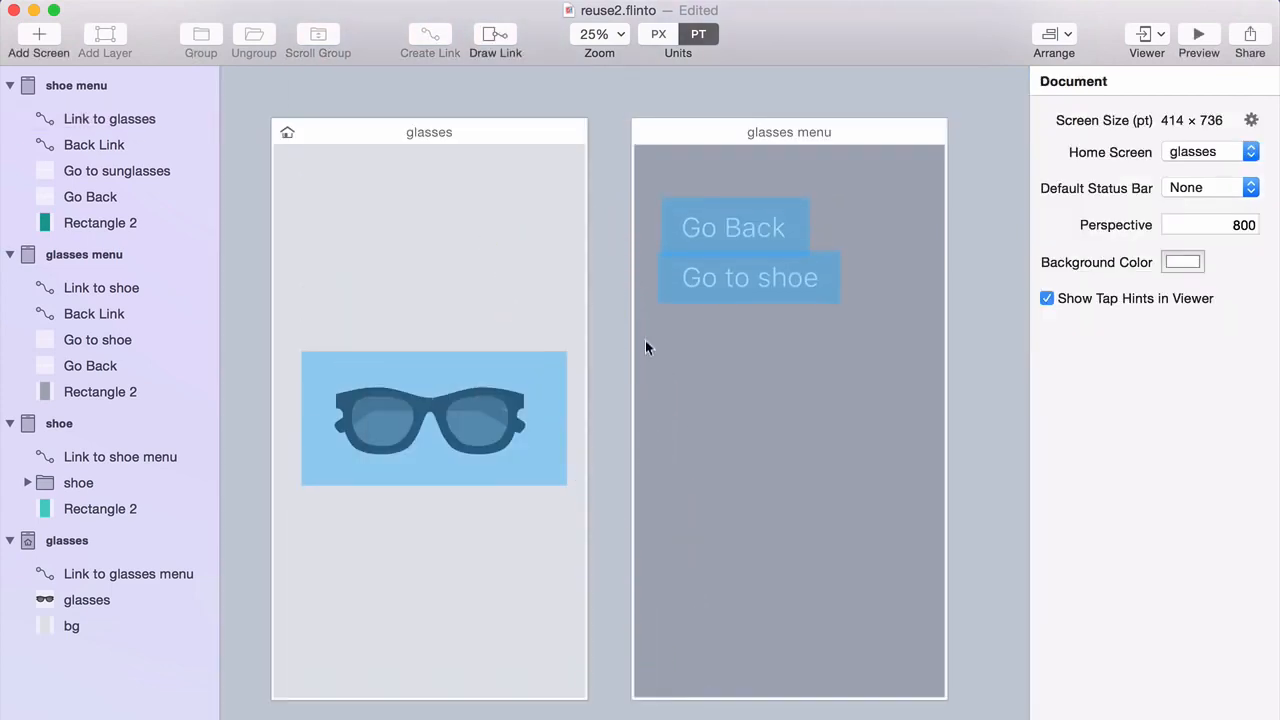
left_click(1181, 44)
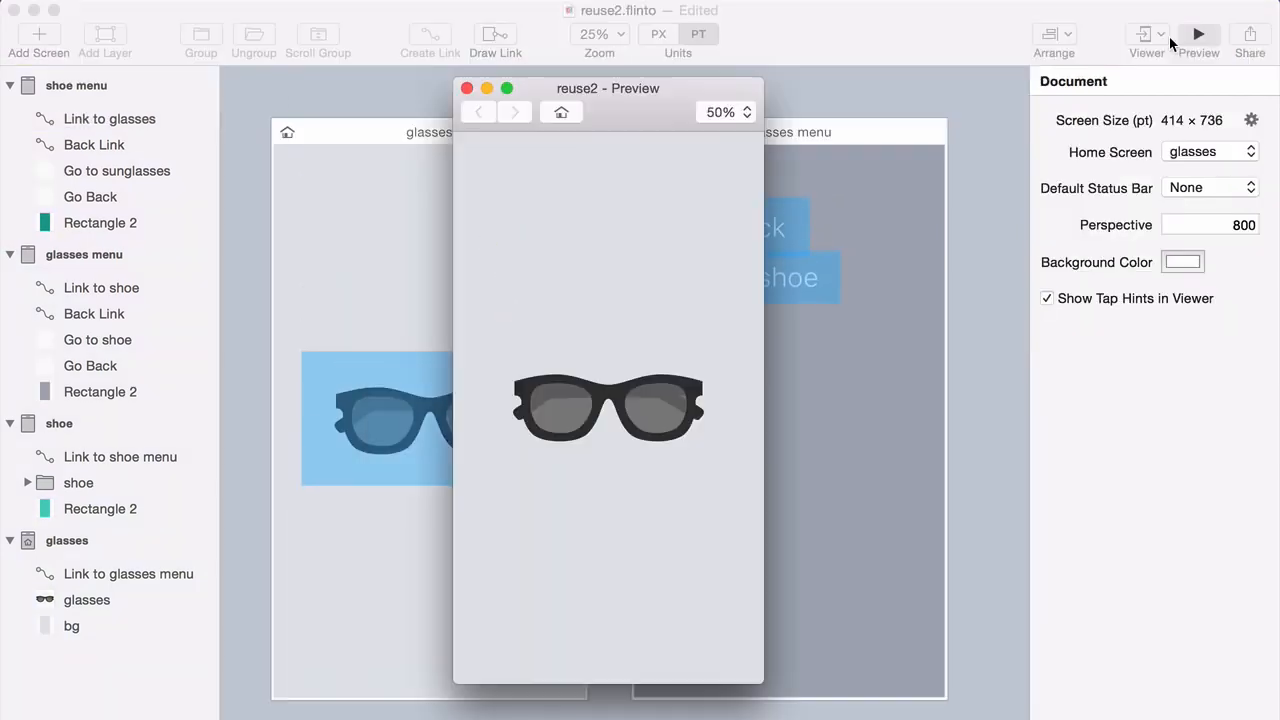
left_click(606, 410)
left_click(554, 212)
left_click(600, 398)
left_click(527, 262)
left_click(555, 425)
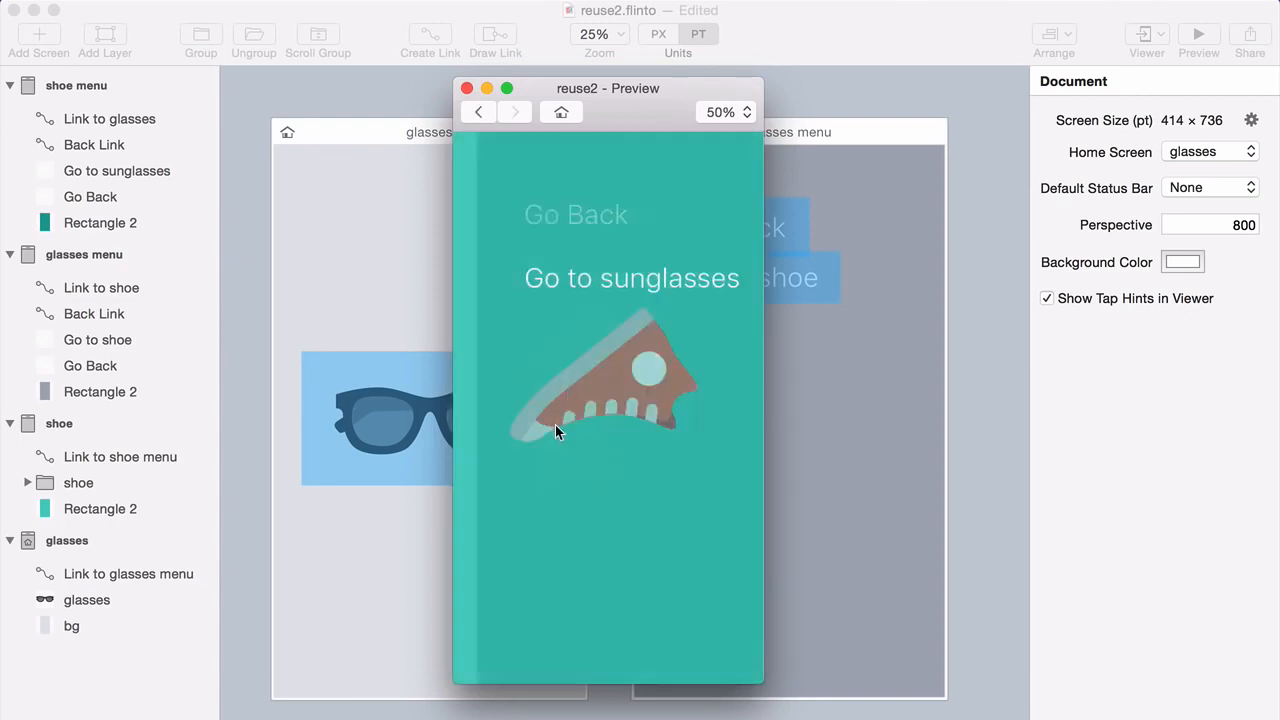
left_click(550, 229)
left_click(575, 410)
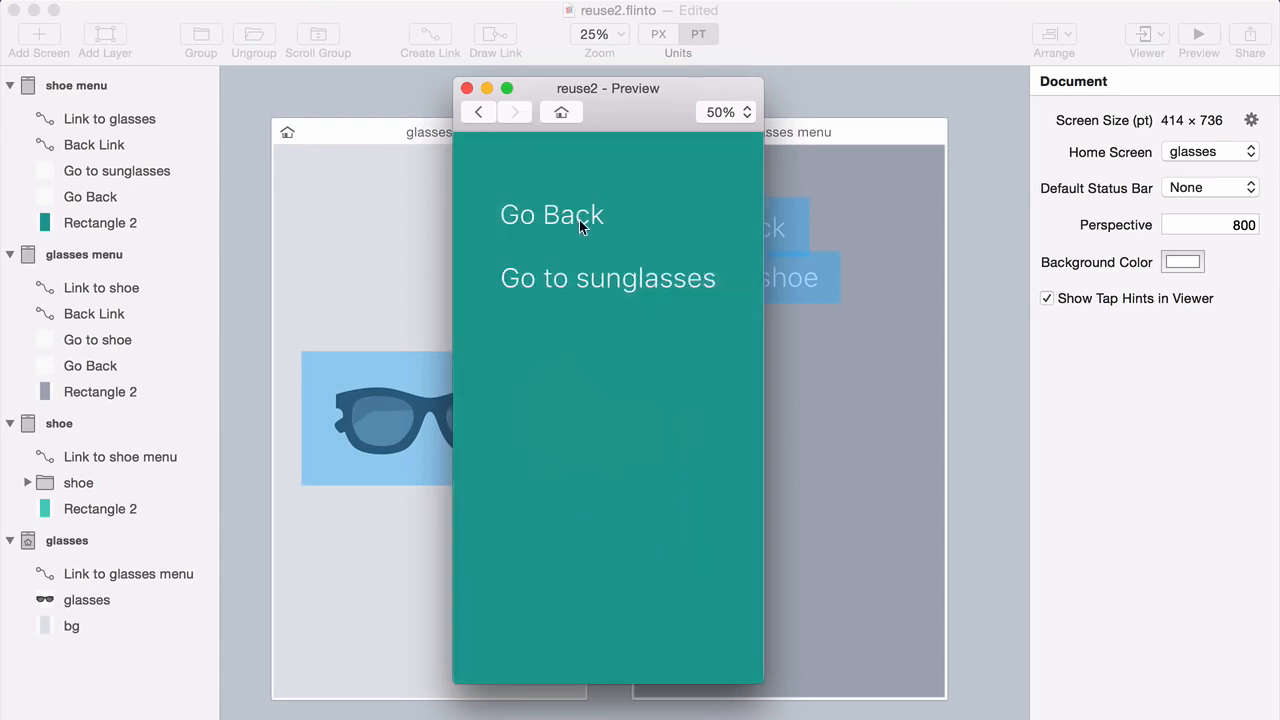
left_click(577, 214)
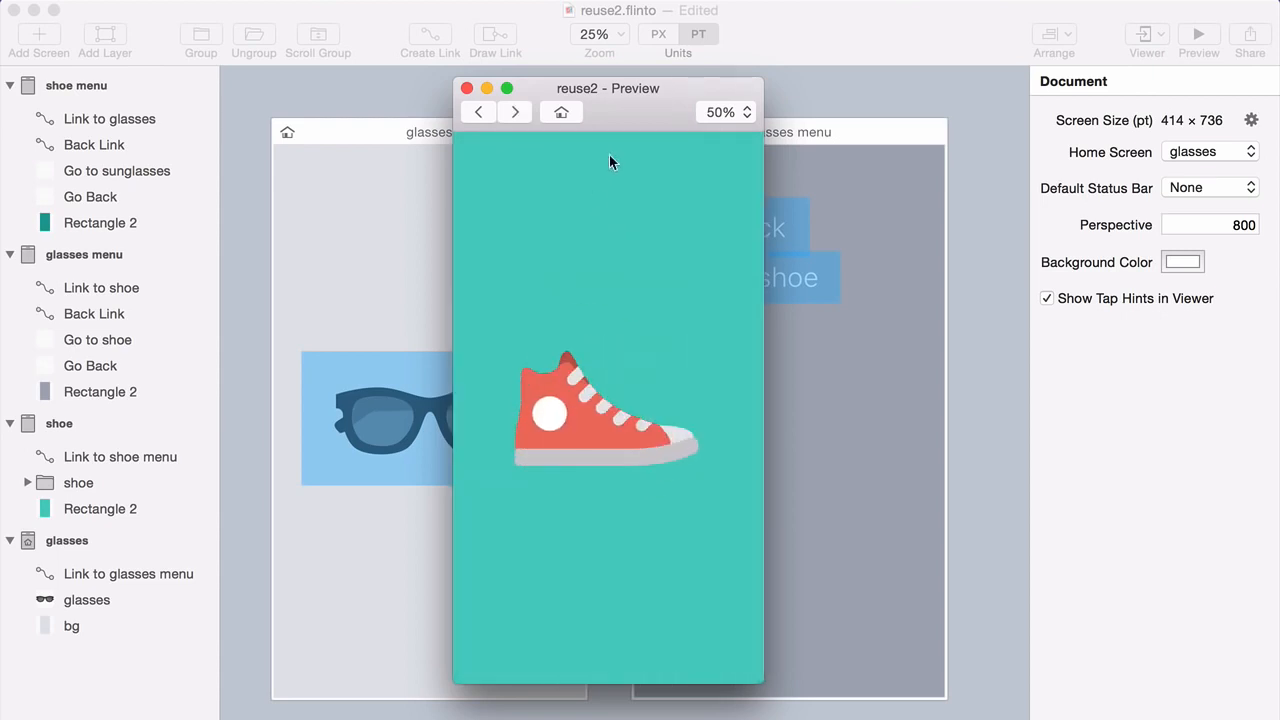
left_click_drag(616, 112, 630, 142)
left_click(349, 93)
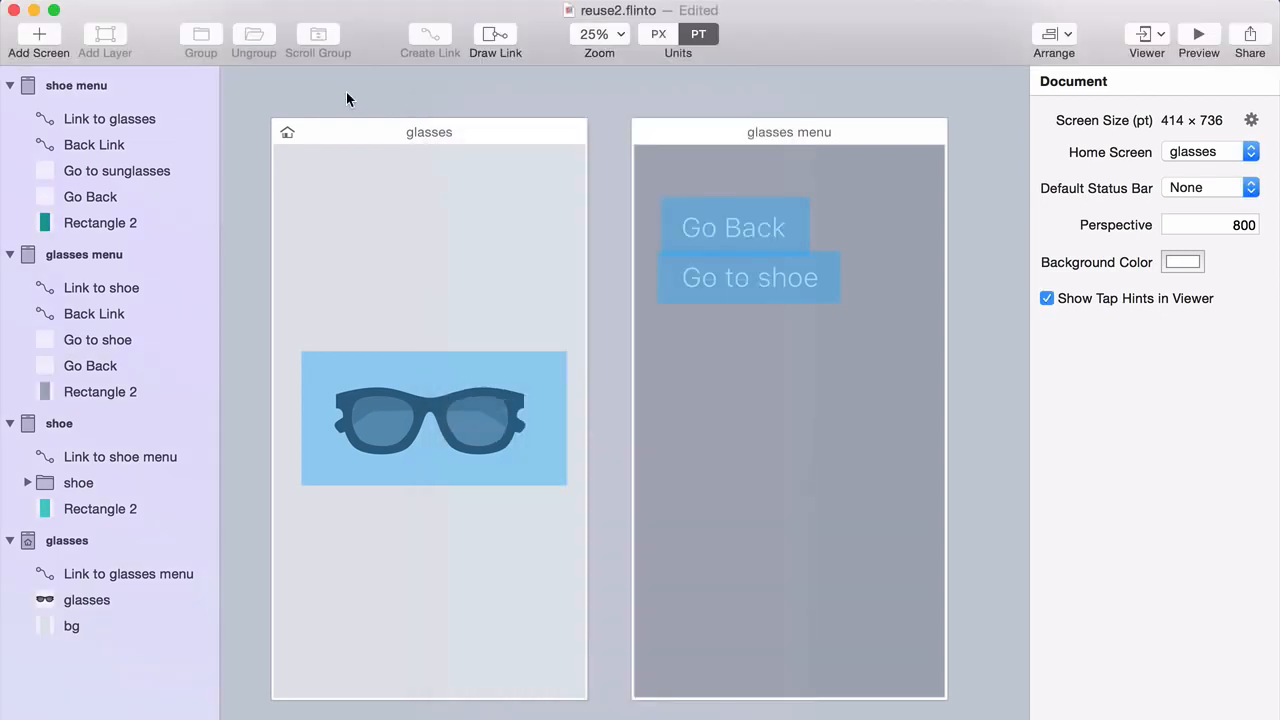
scroll(613, 461, "down", 3)
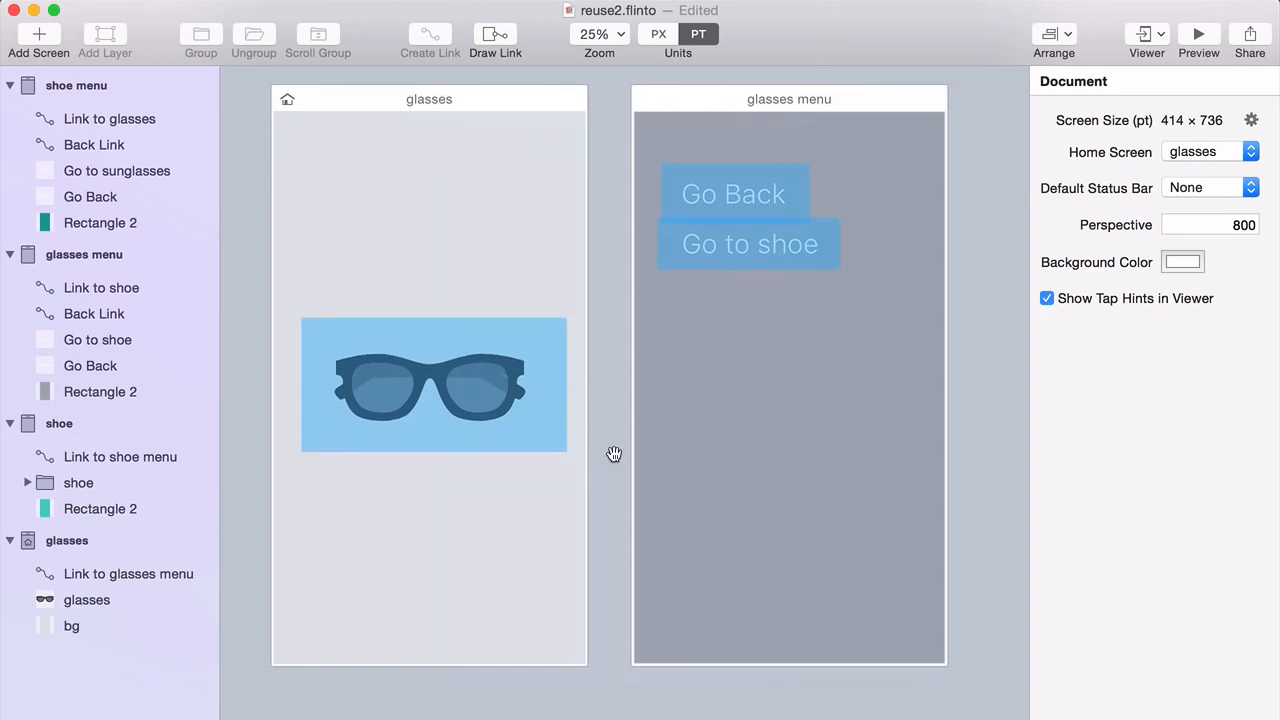
scroll(455, 376, "down", 3)
scroll(465, 360, "left", 3)
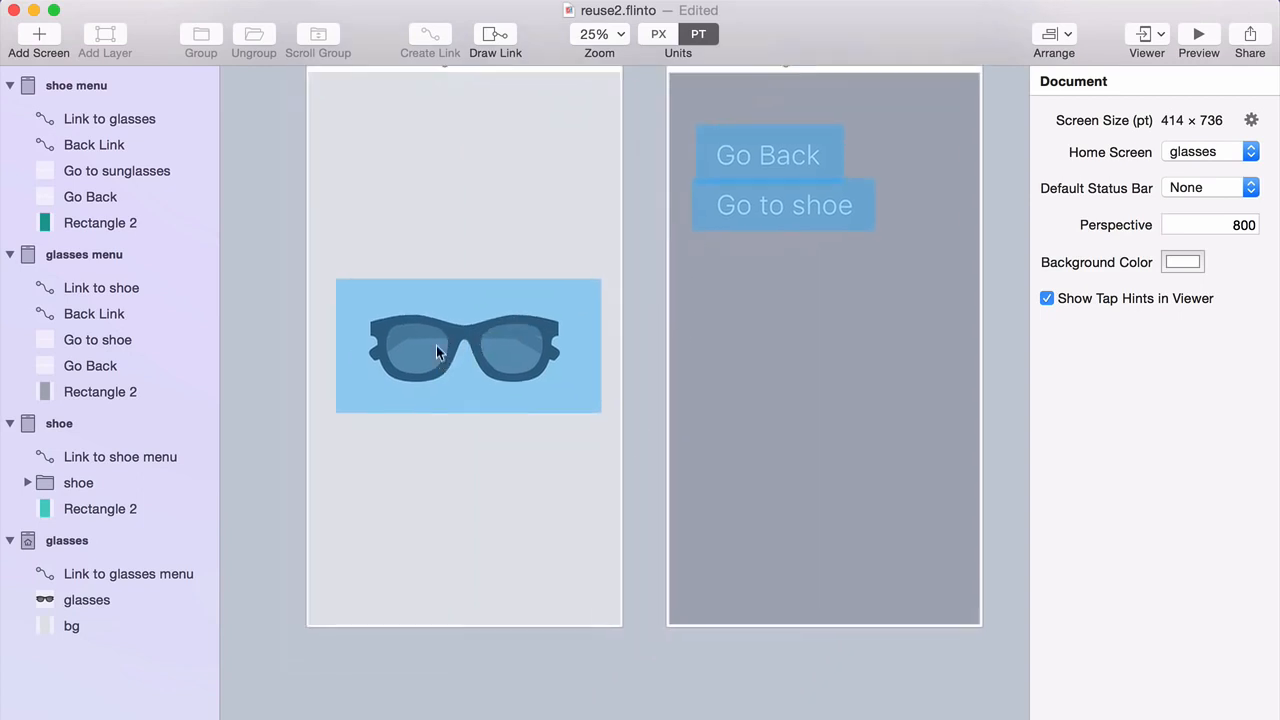
left_click_drag(436, 352, 436, 278)
left_click(428, 370)
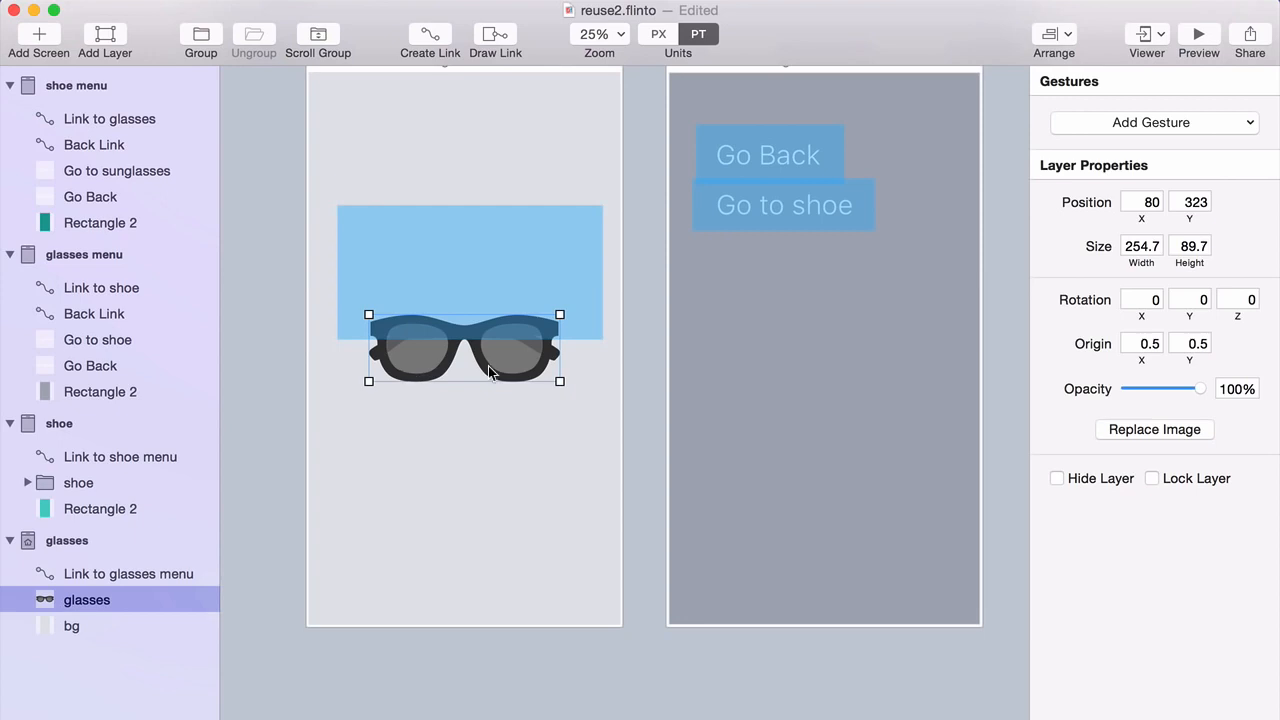
scroll(498, 450, "down", 15)
left_click(457, 438)
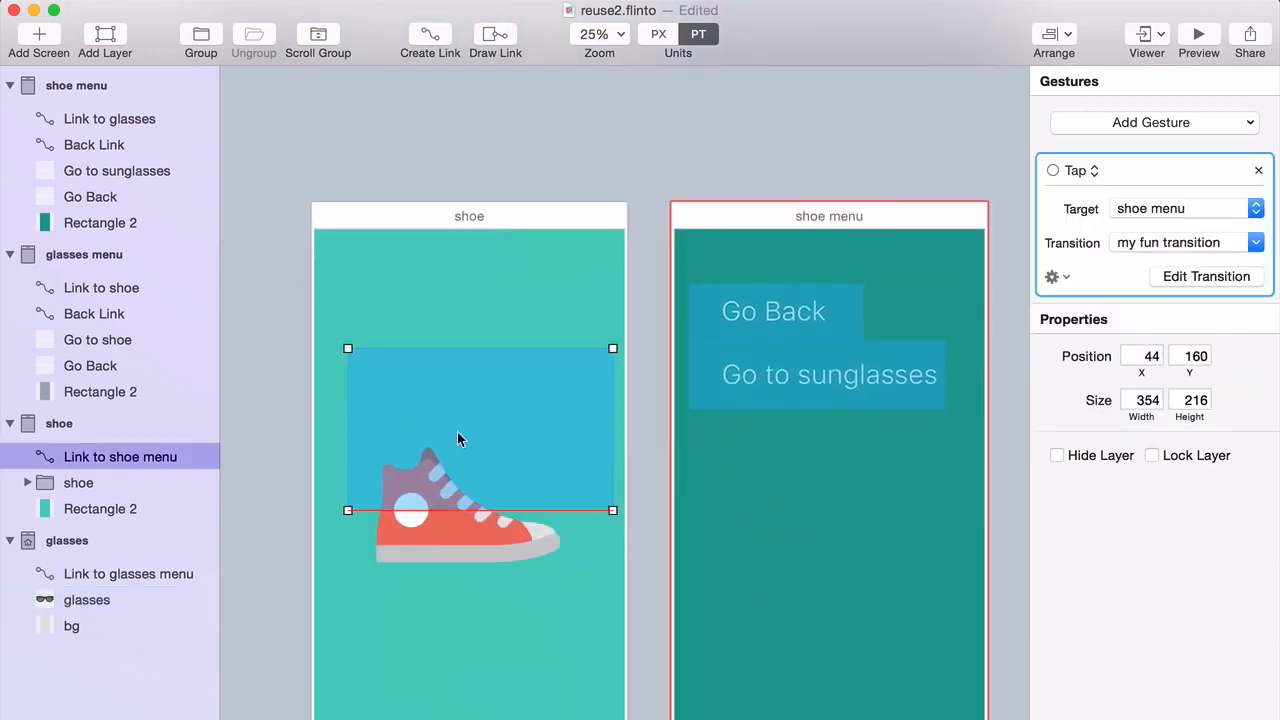
left_click(420, 556)
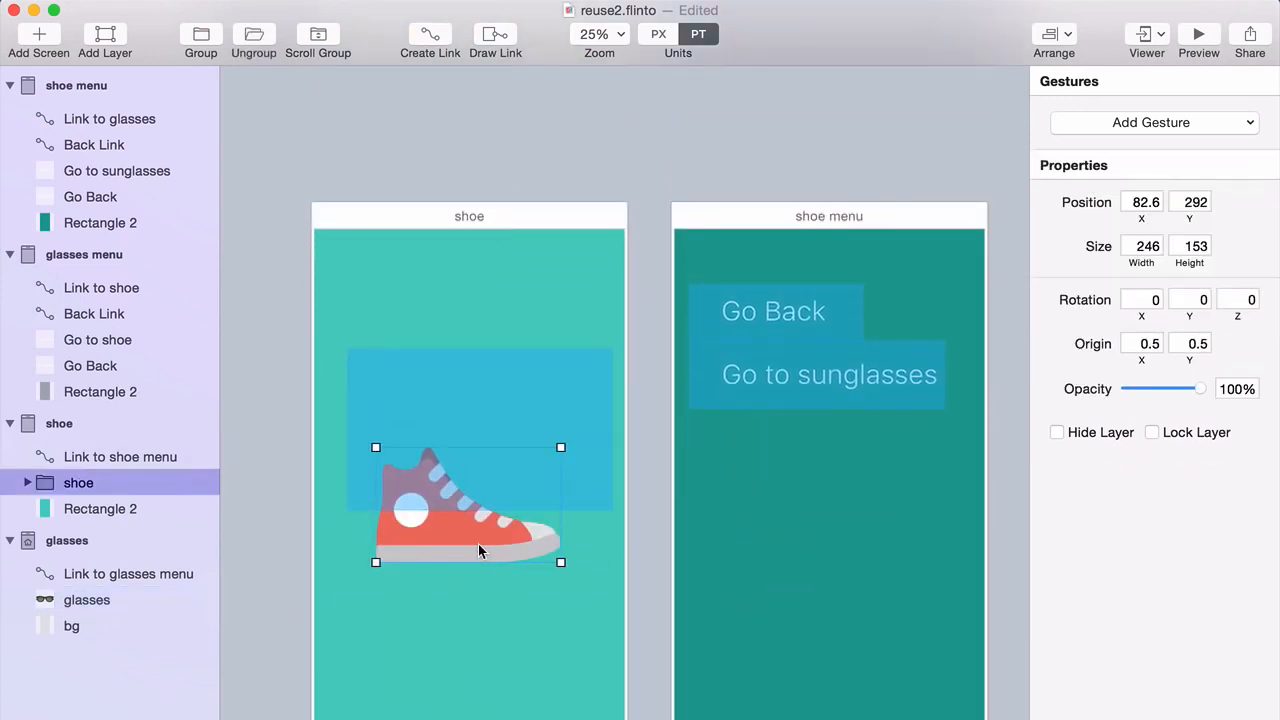
scroll(490, 461, "up", 10)
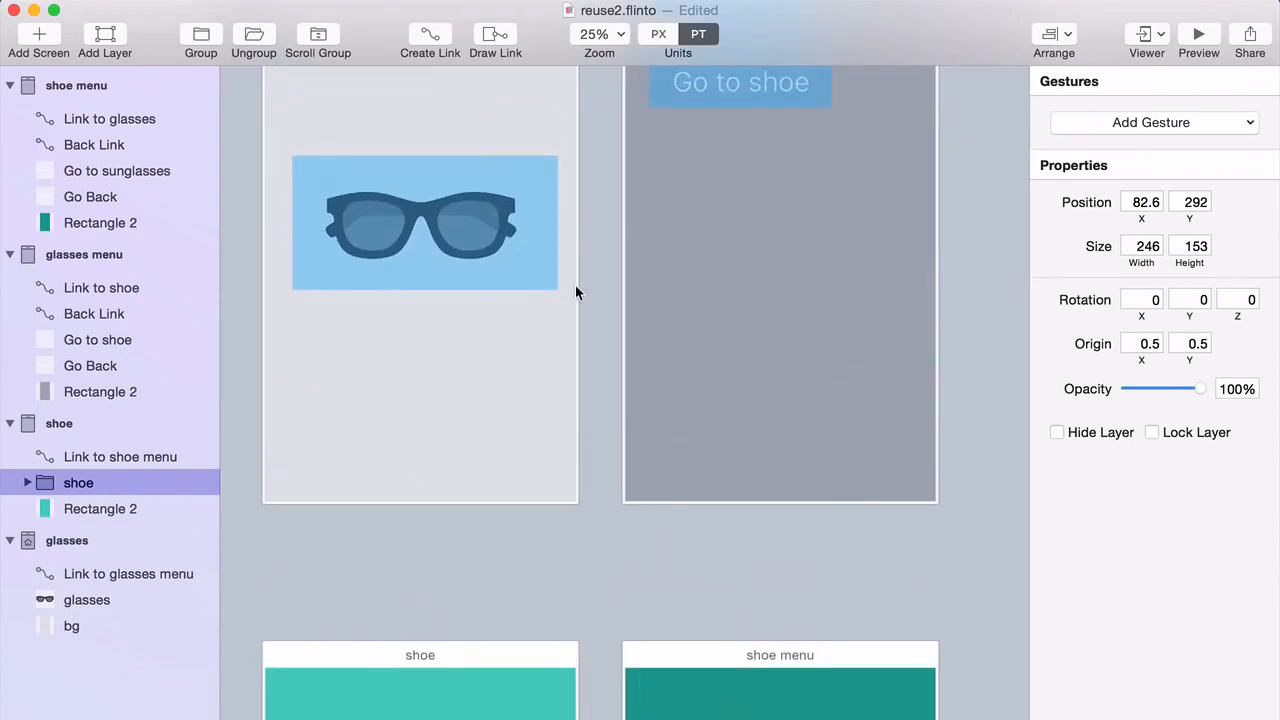
left_click(603, 237)
left_click_drag(603, 237, 605, 431)
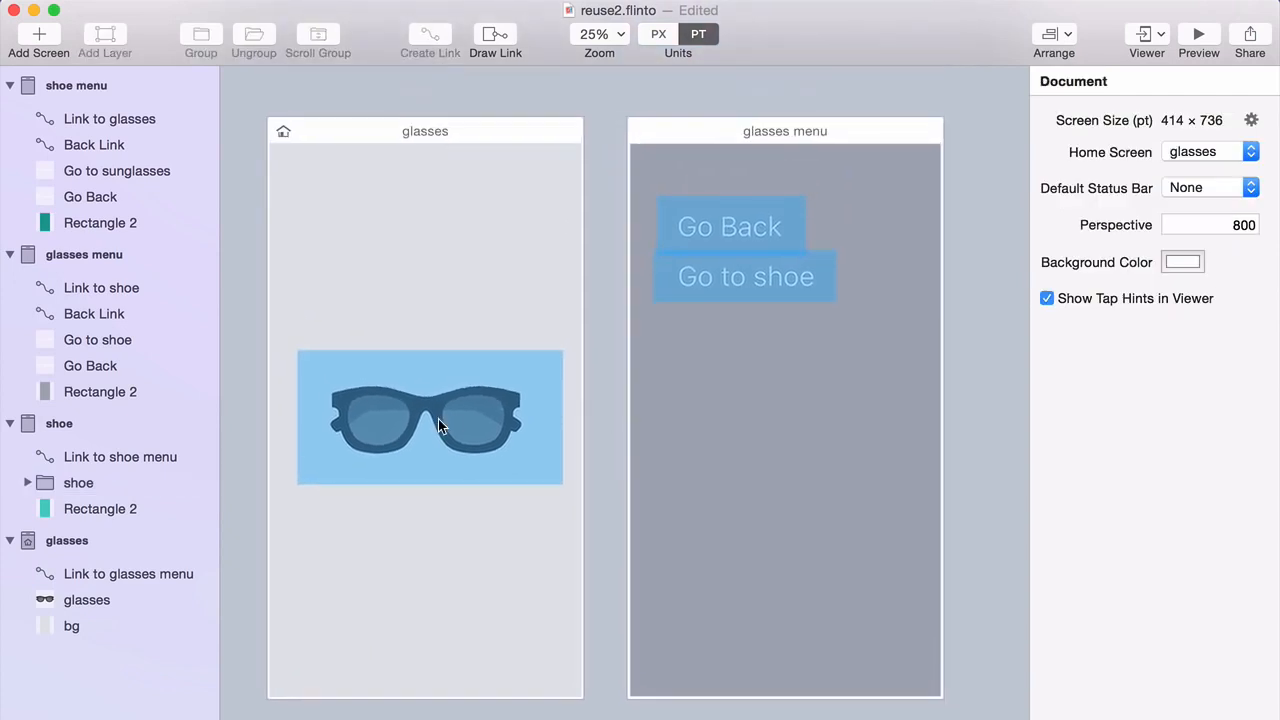